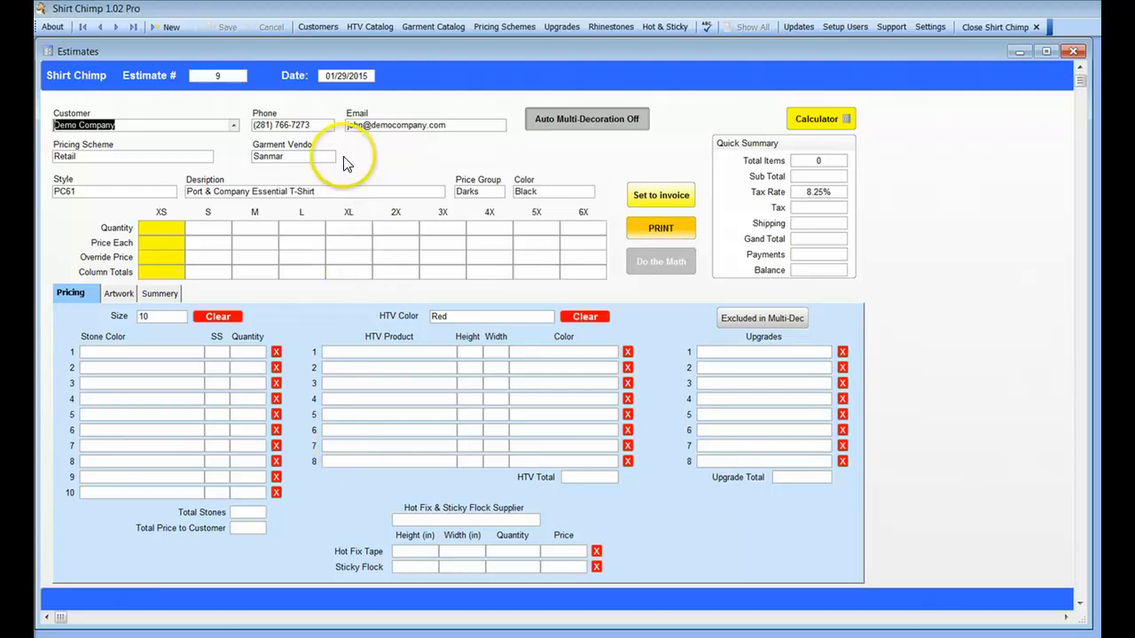
Start a new estimate and assign Demo Company as its customer
click(173, 30)
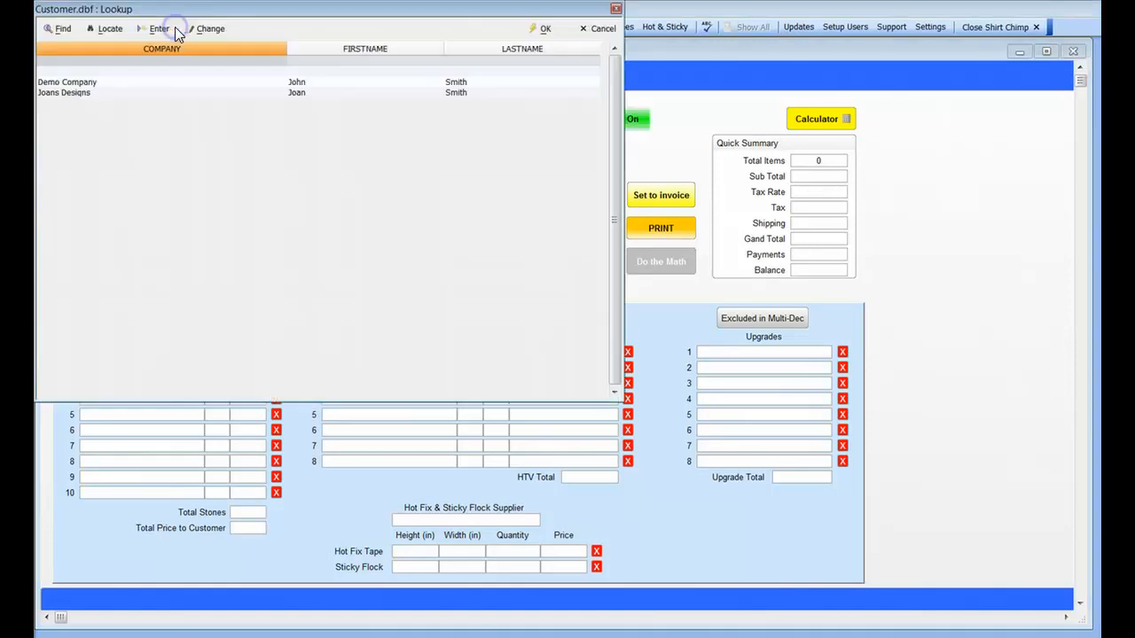
click(81, 82)
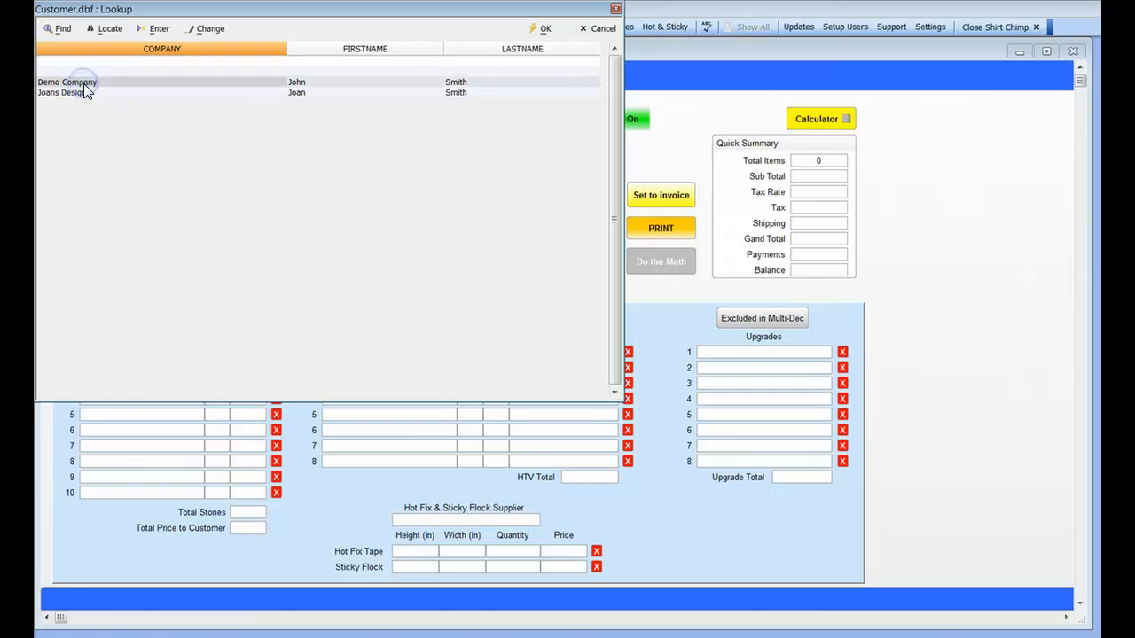
click(543, 30)
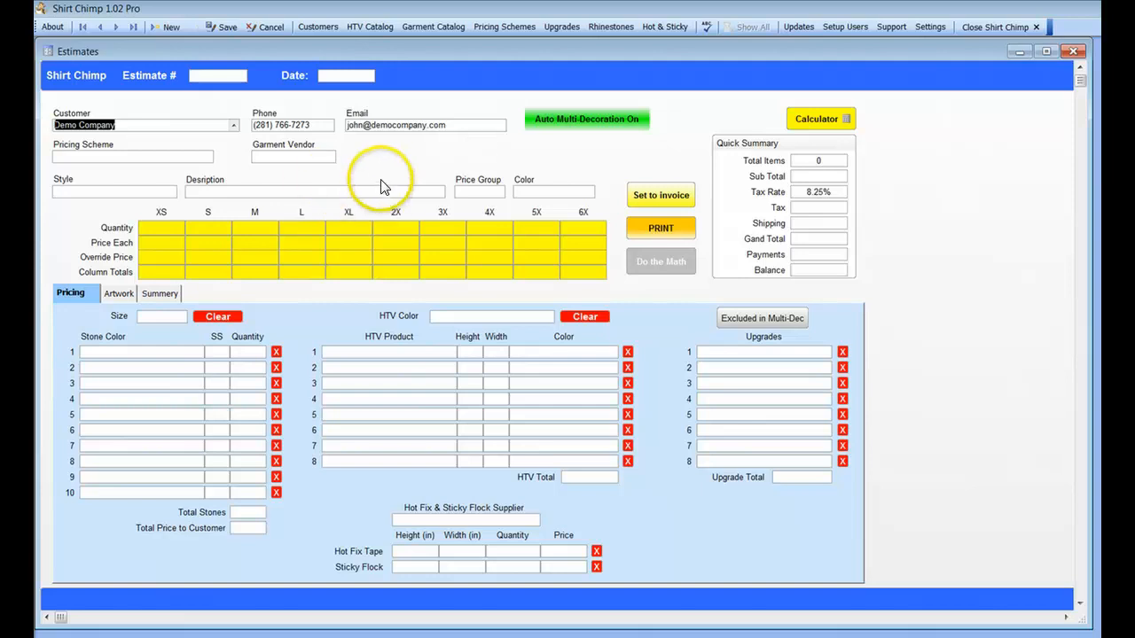
Set the estimate's pricing scheme to Retail and the garment vendor to Sanmar
click(206, 157)
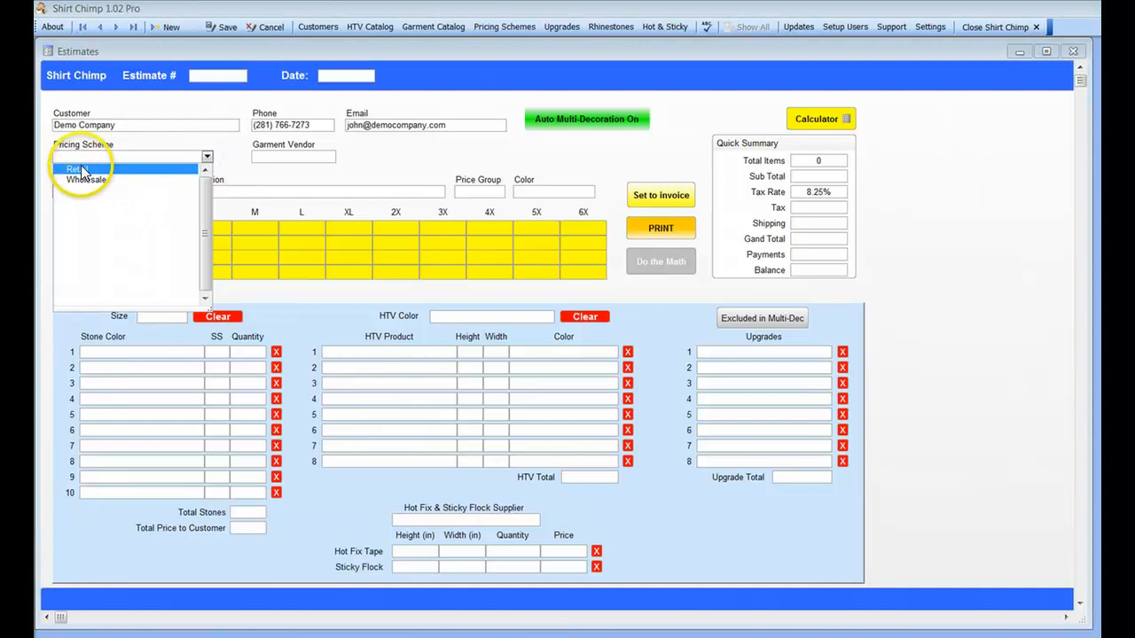
click(78, 168)
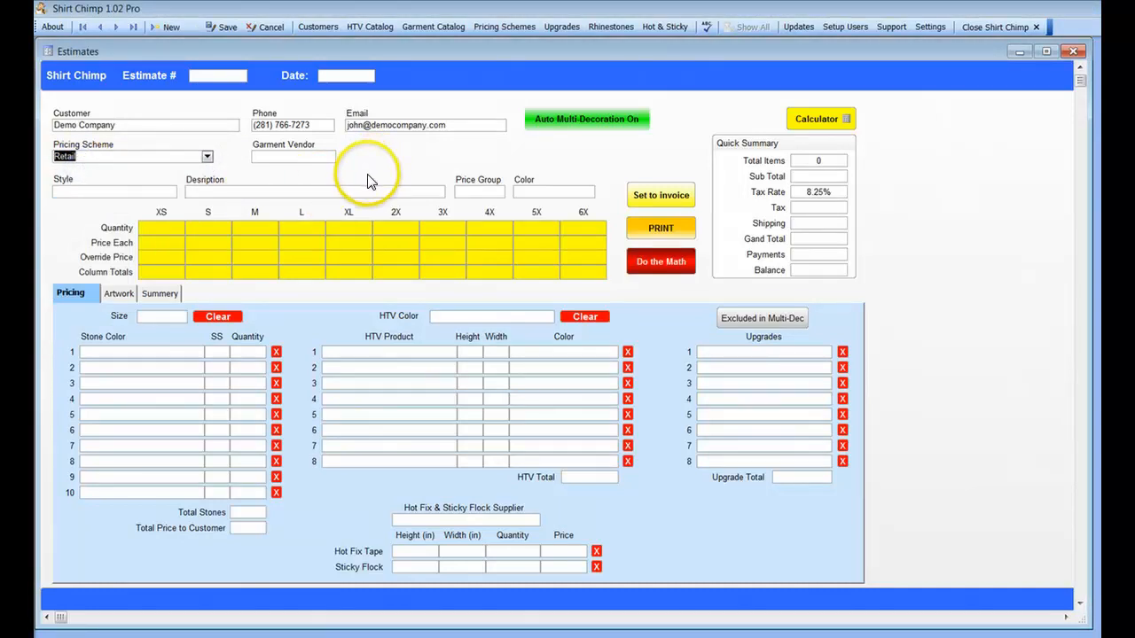
click(329, 157)
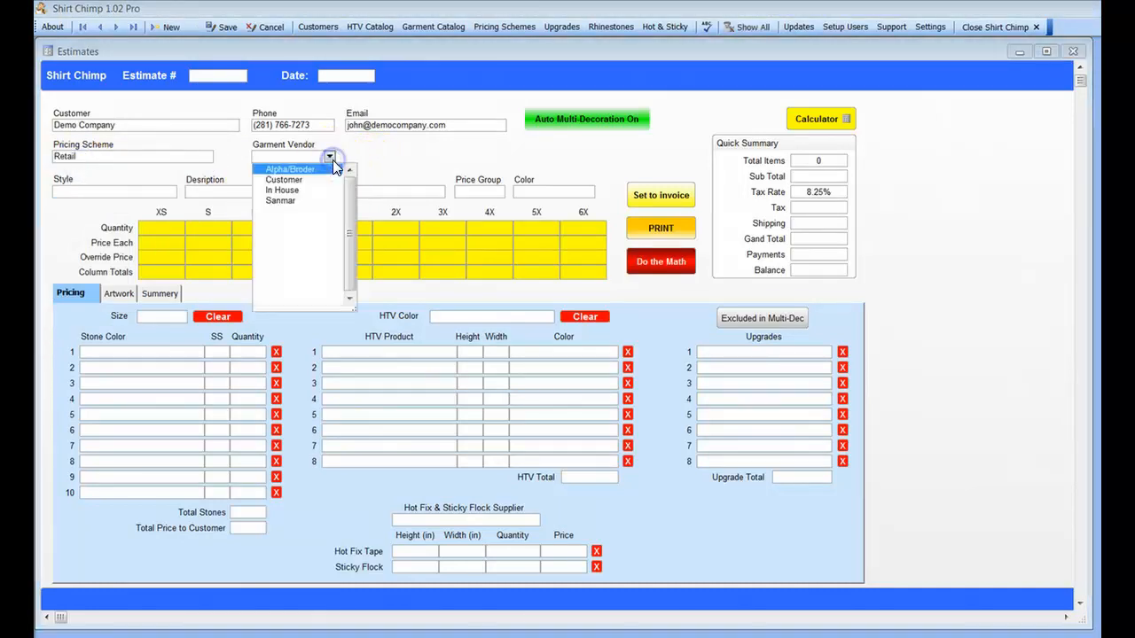
click(282, 202)
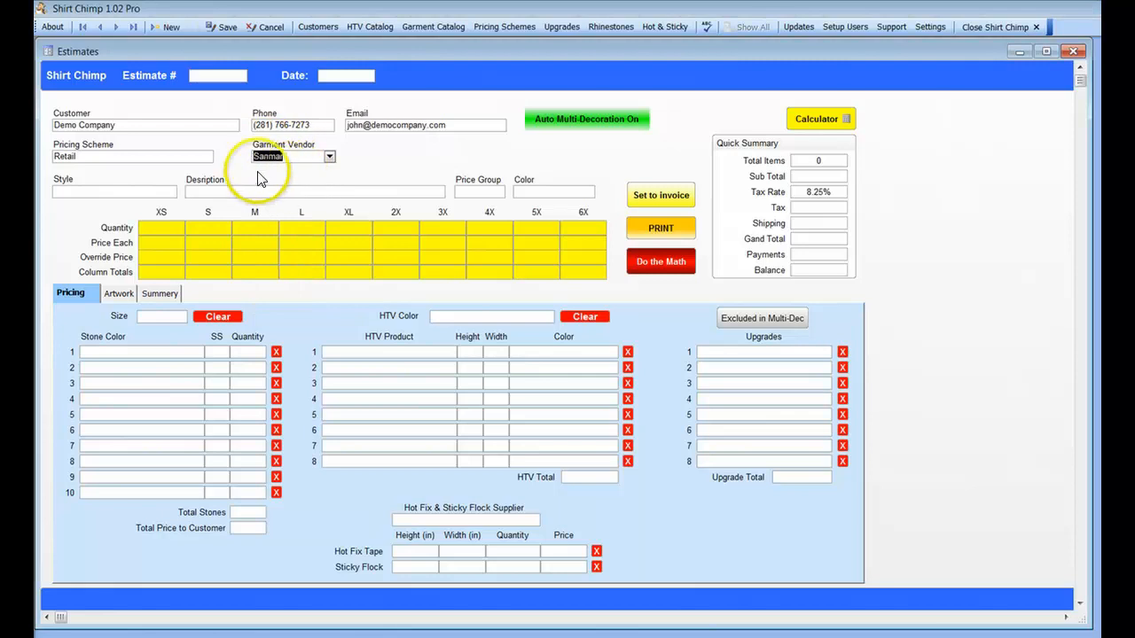
Choose garment style PC61, the Port & Company Essential T-Shirt, for the estimate
click(170, 194)
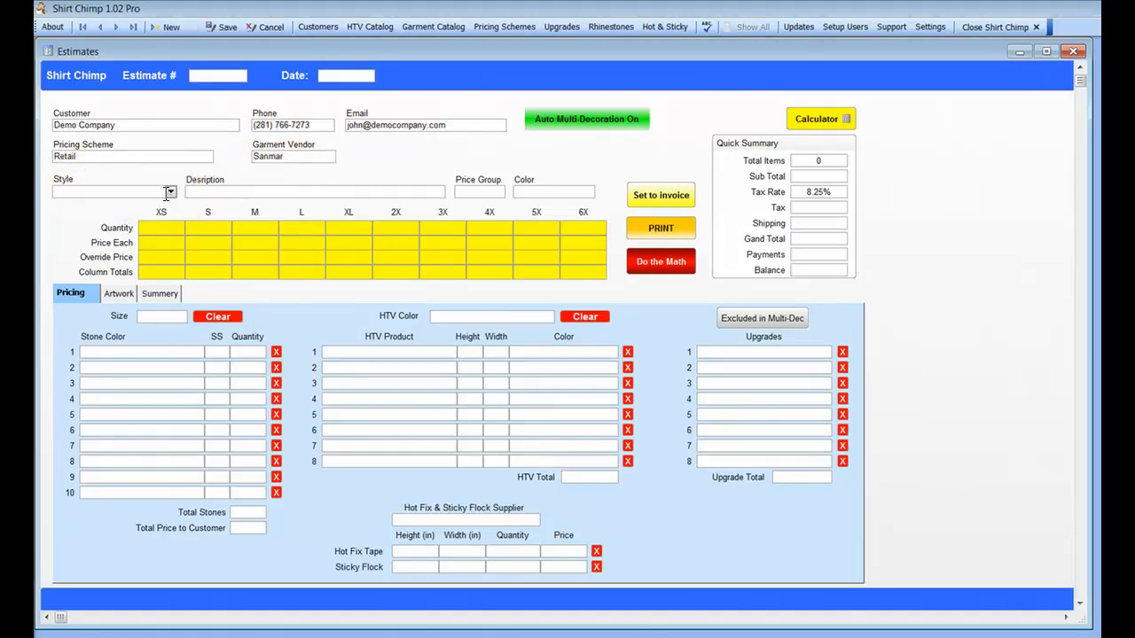
click(169, 193)
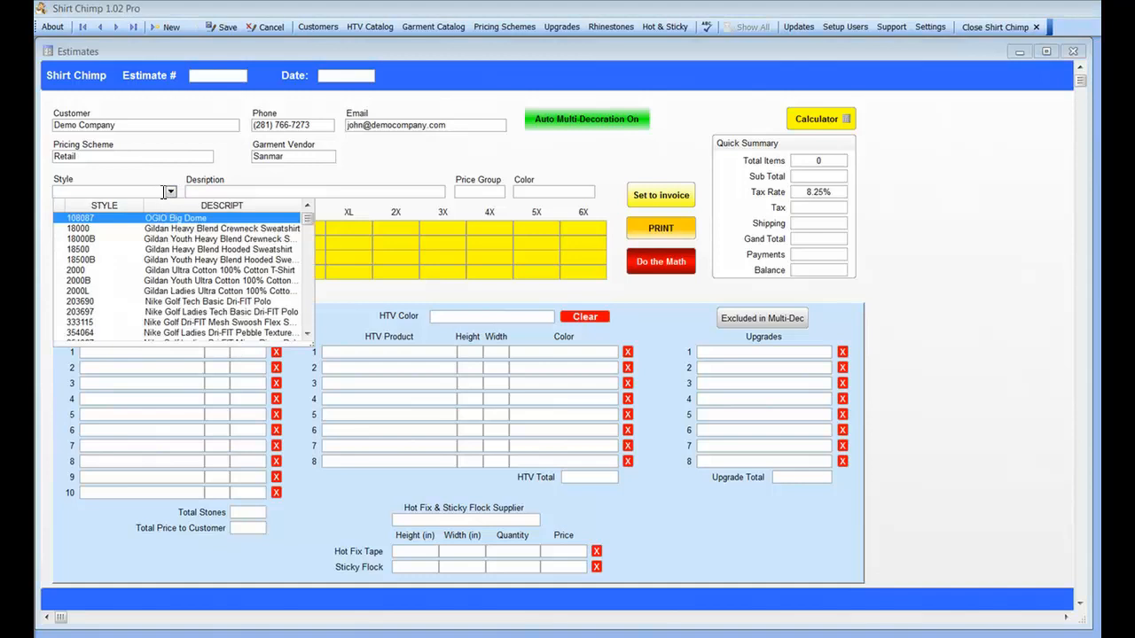
click(171, 192)
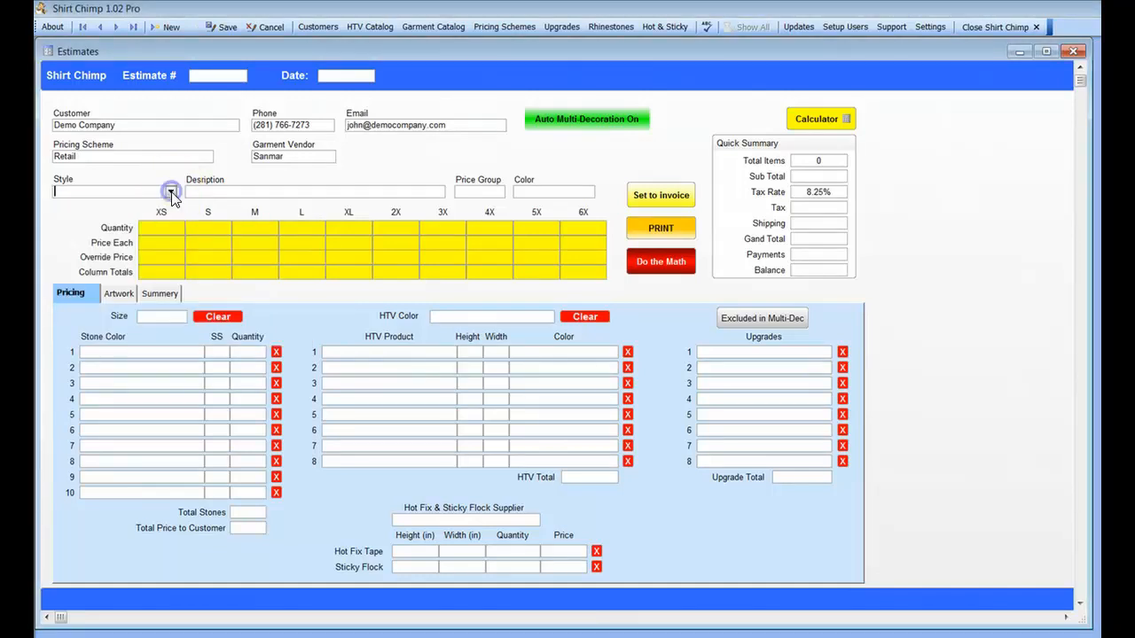
click(170, 193)
text(PC6)
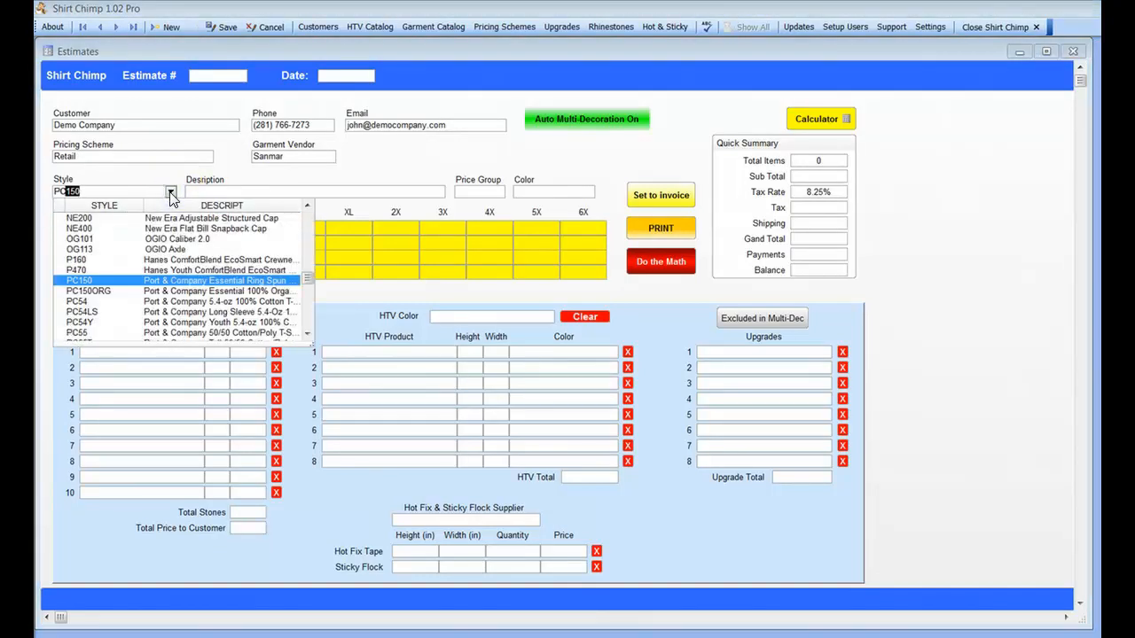
text(1)
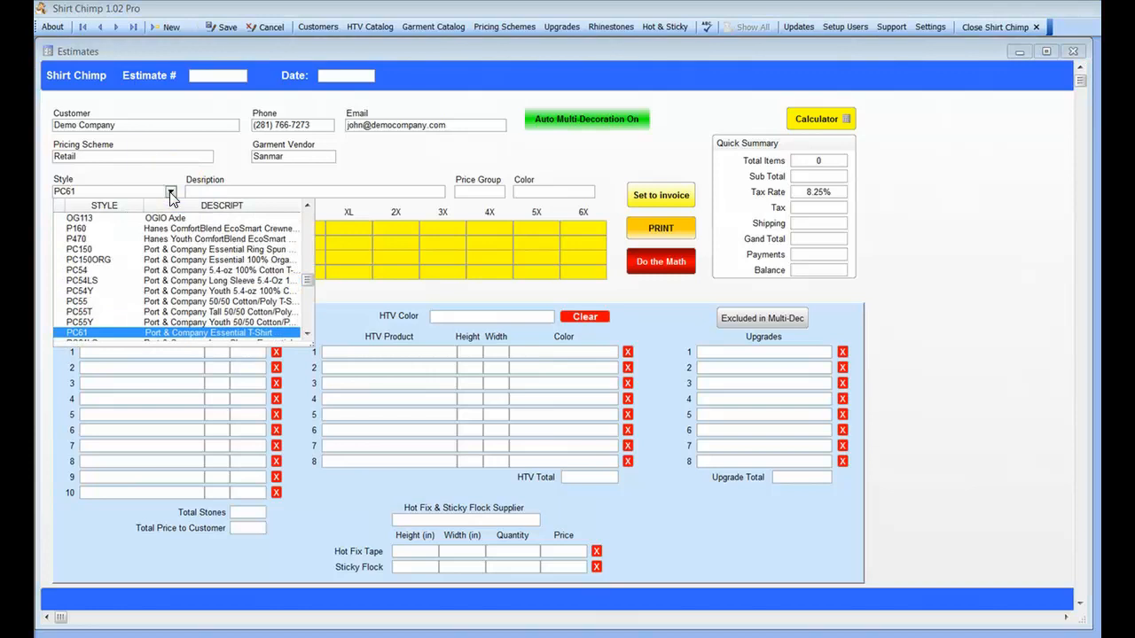
click(170, 192)
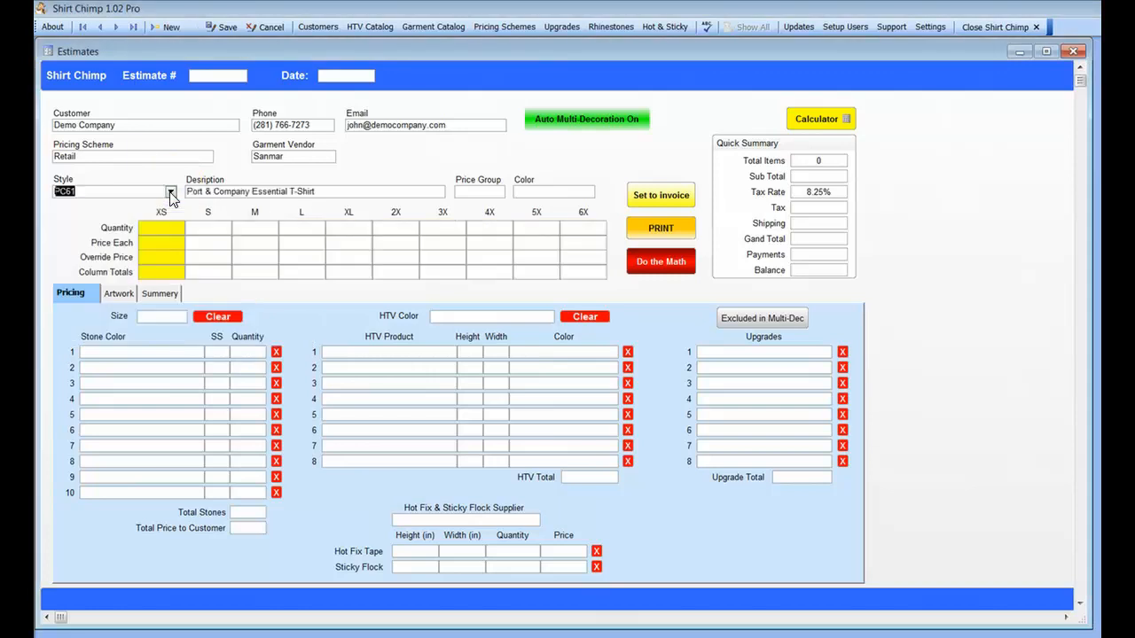
Set the garment's price group to Darks and its color to Black
click(499, 192)
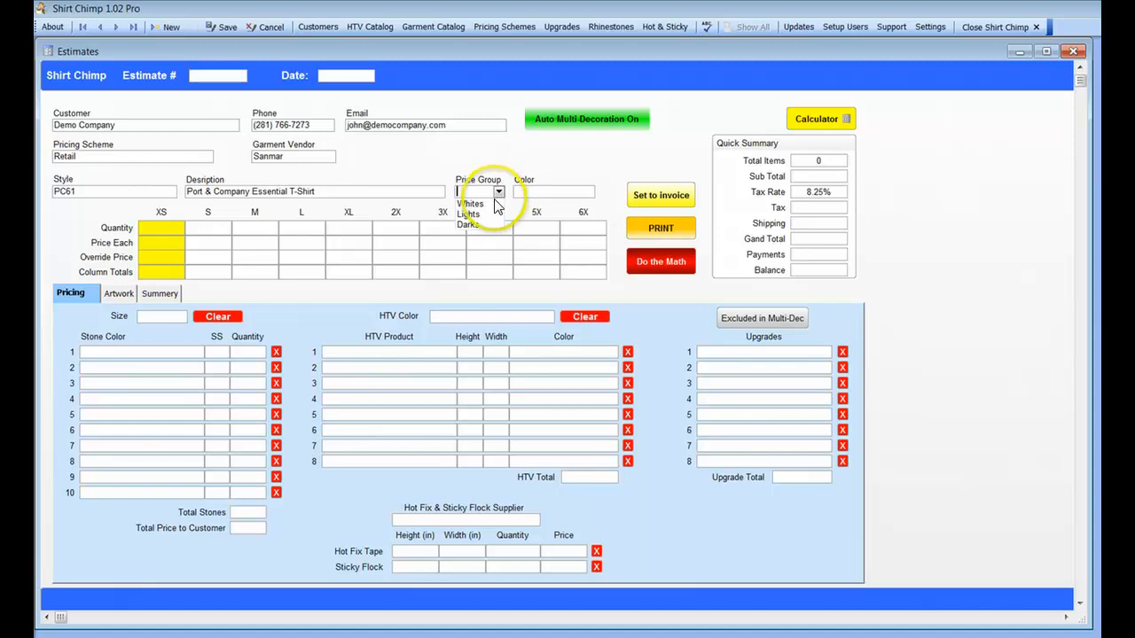
click(478, 226)
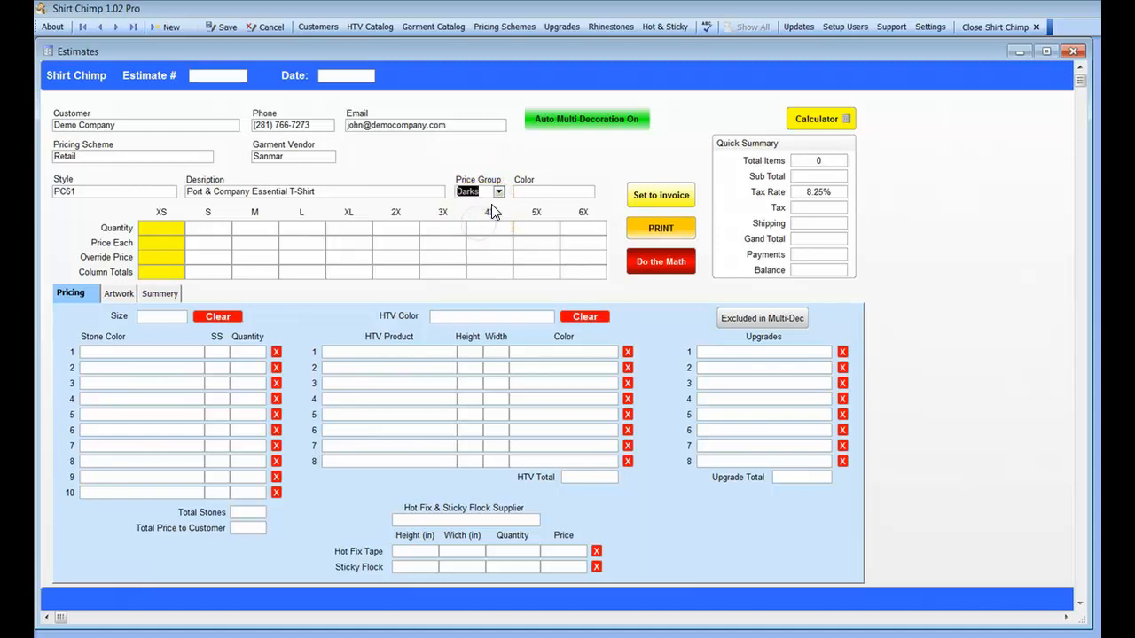
click(588, 195)
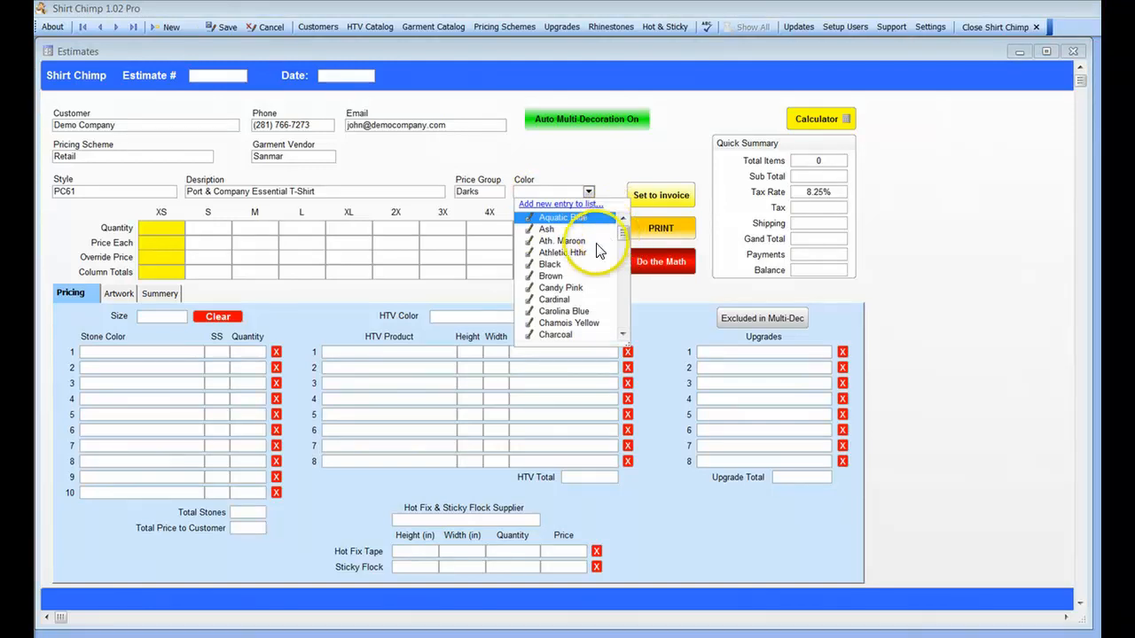
click(549, 265)
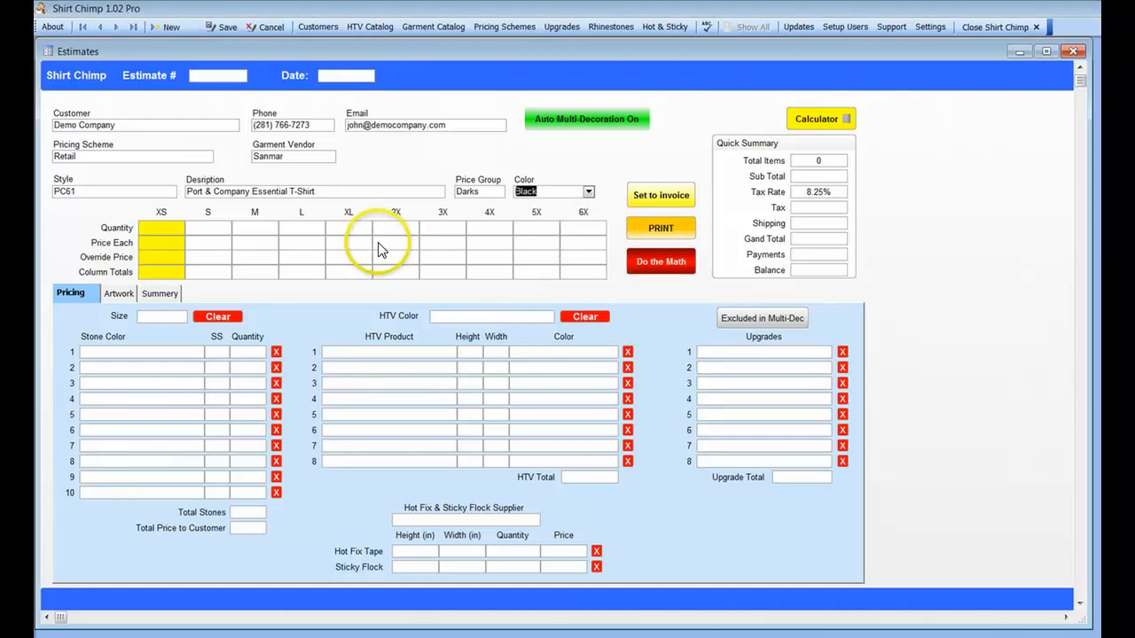
Enter a quantity of 4 for size M and calculate the estimate's prices
click(276, 234)
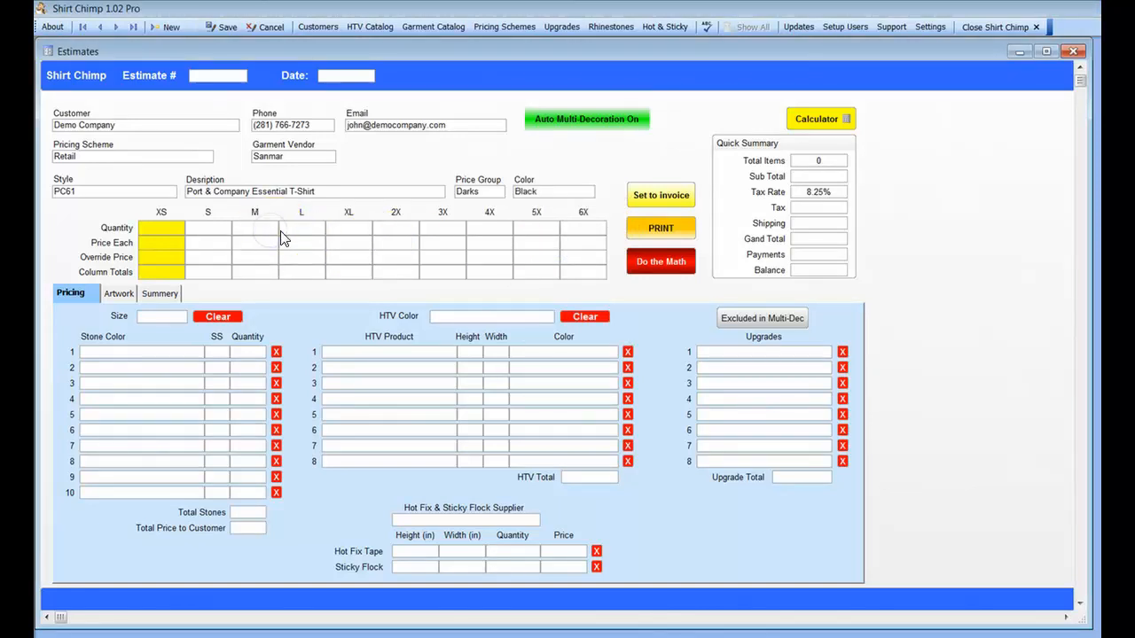
text(4)
click(305, 238)
click(405, 255)
click(220, 91)
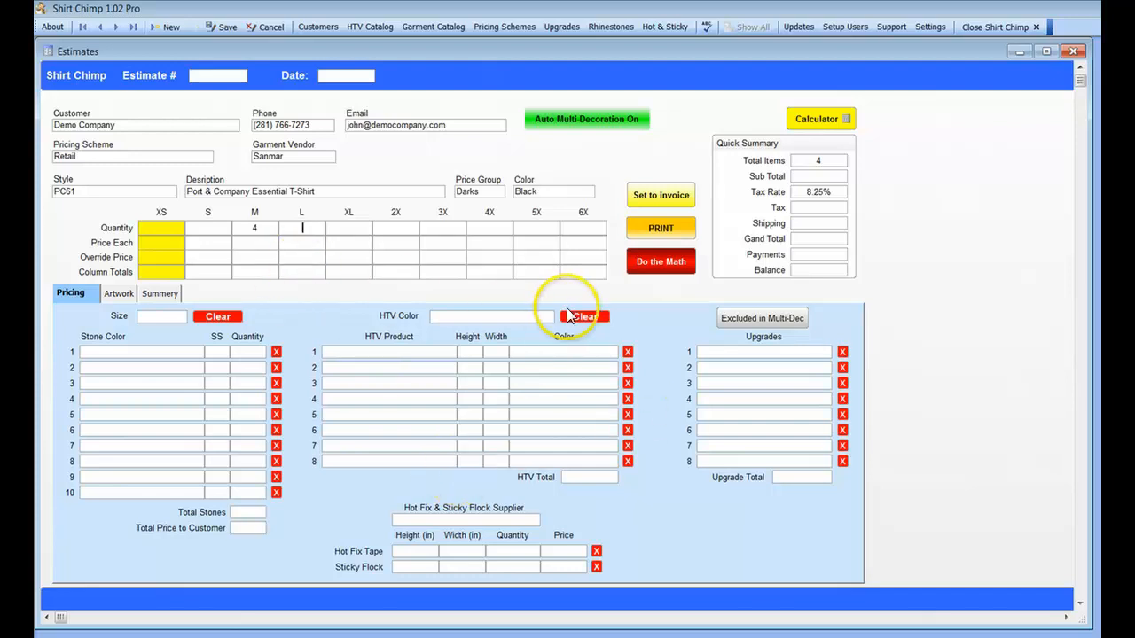
click(671, 266)
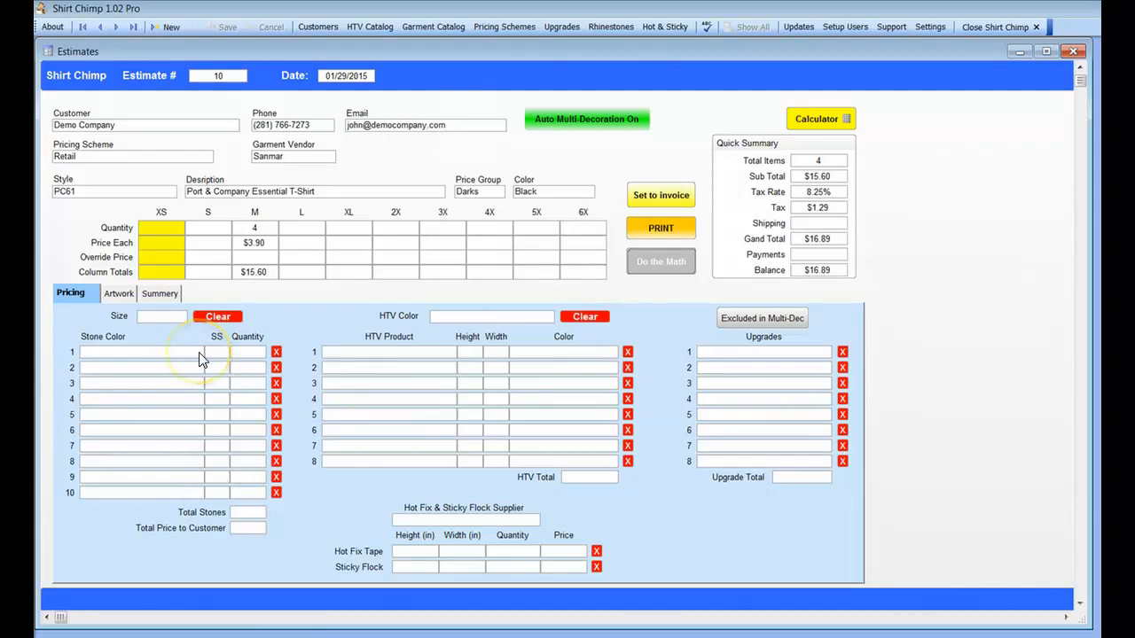
click(171, 191)
click(171, 191)
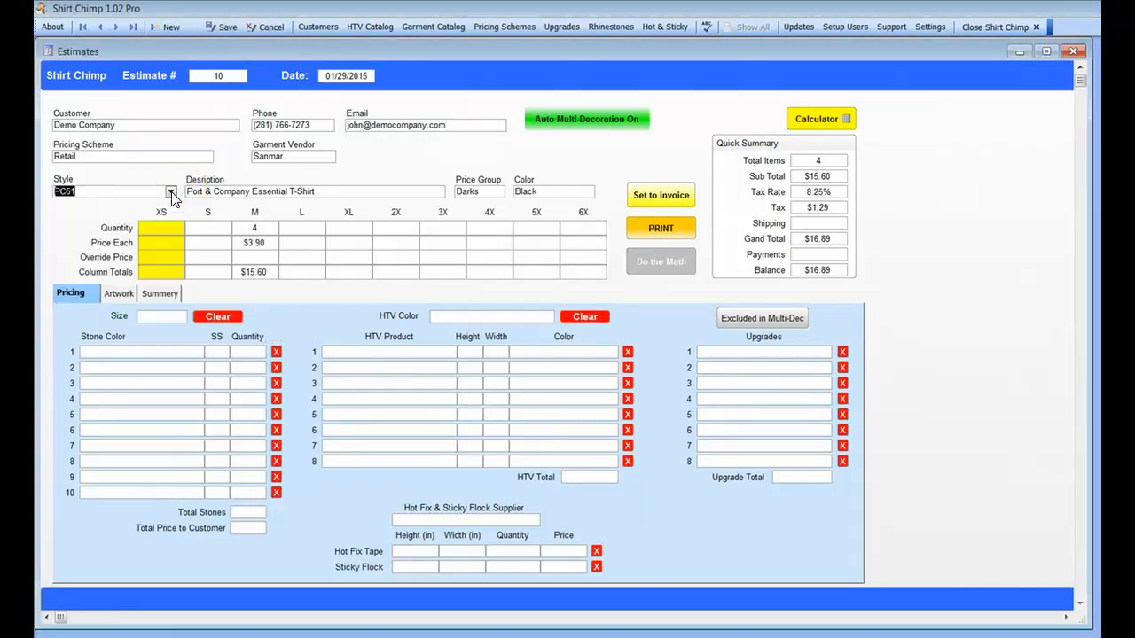
Add 100 PELLOSA AB Crystal stones in size 6 as the first stone line and recalculate the estimate
click(182, 319)
click(154, 329)
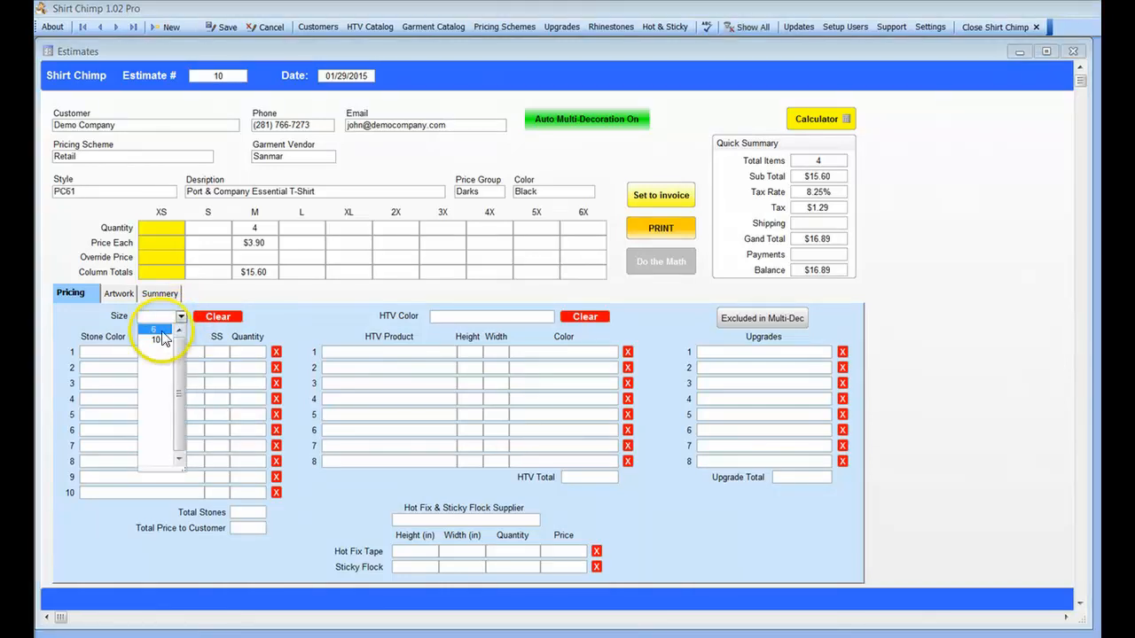
click(188, 354)
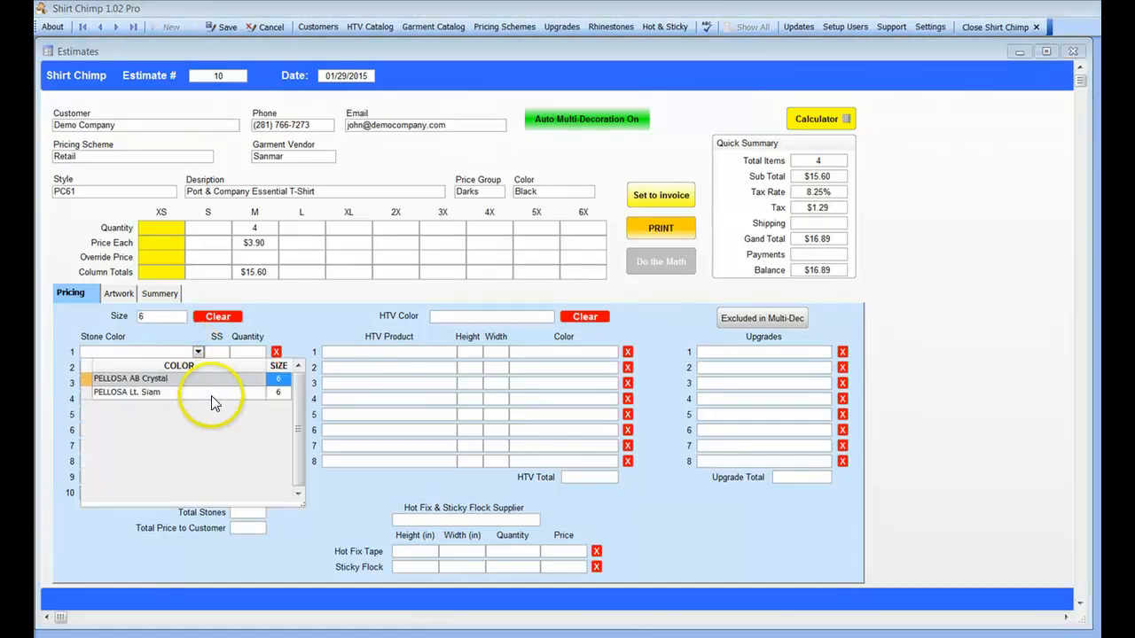
click(147, 379)
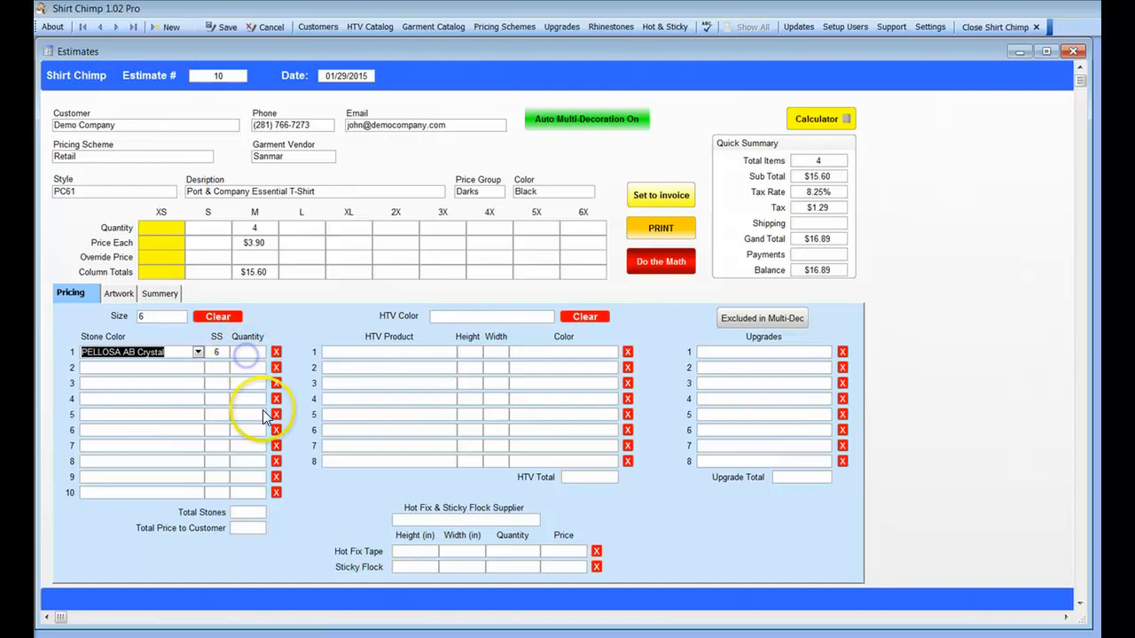
text(100)
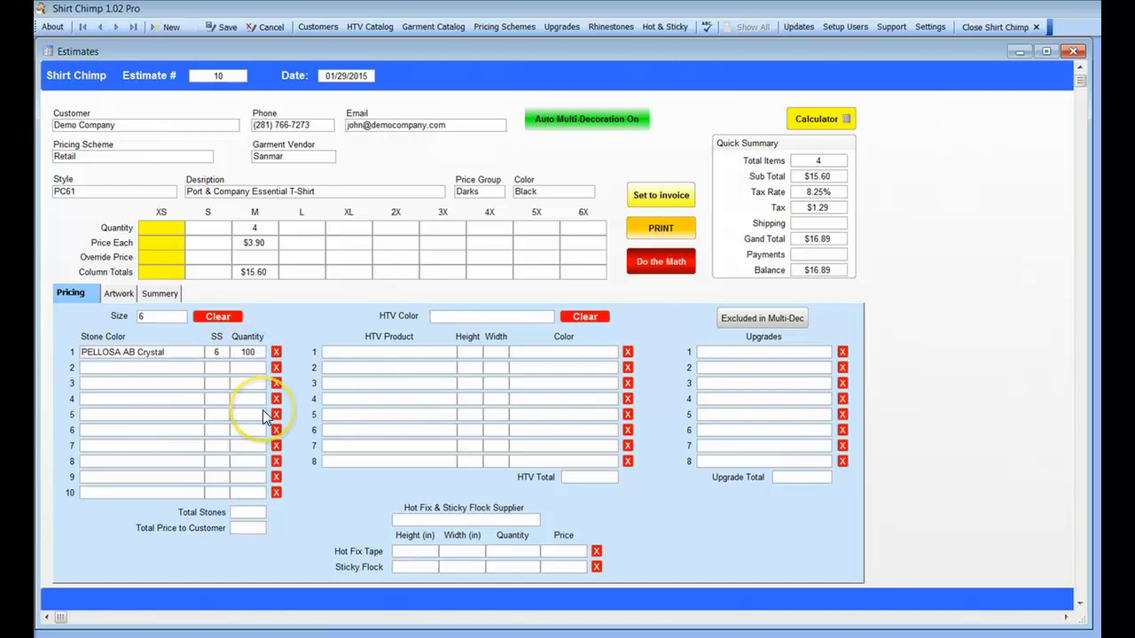
click(254, 399)
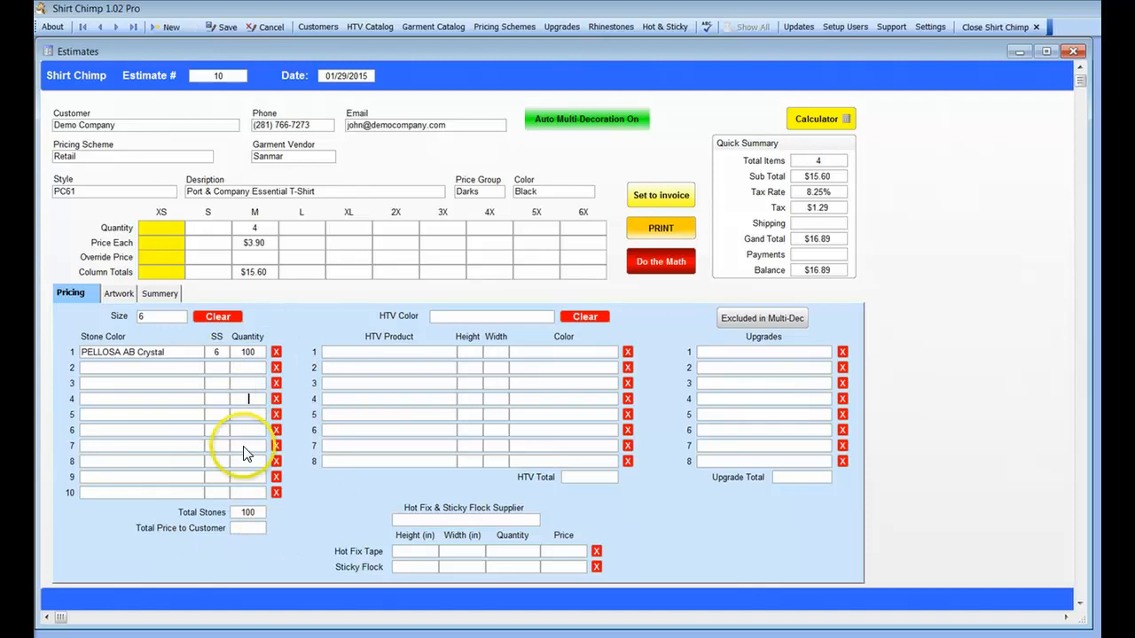
click(675, 277)
click(340, 505)
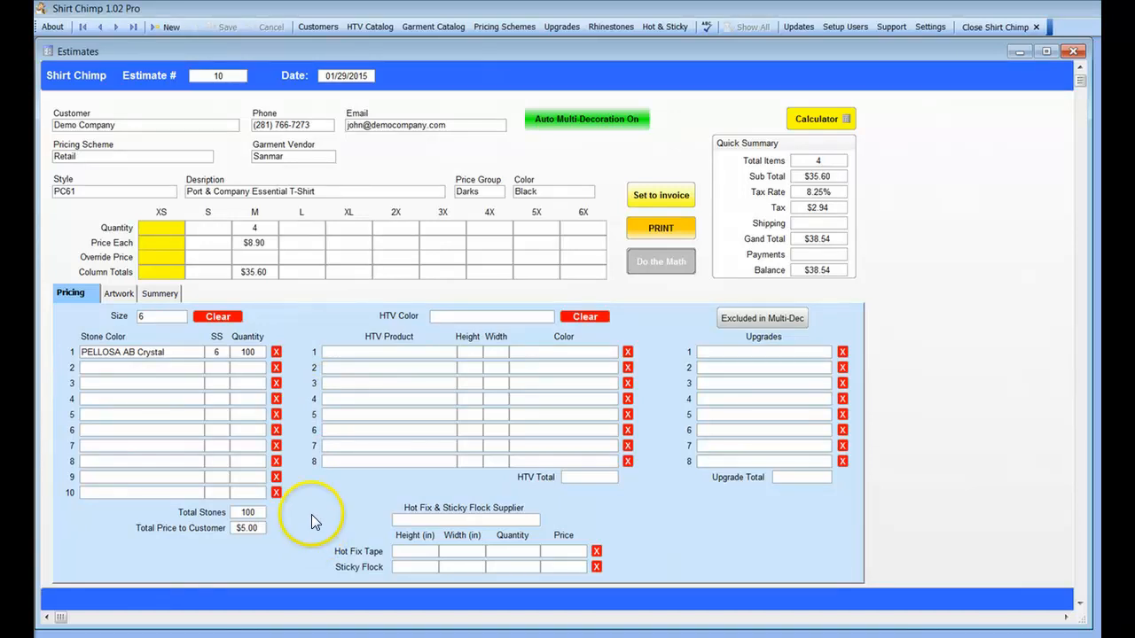
Add one 12 x 12 in piece of Hot Fix Tape from My Fav Supplier and recalculate the estimate
click(534, 521)
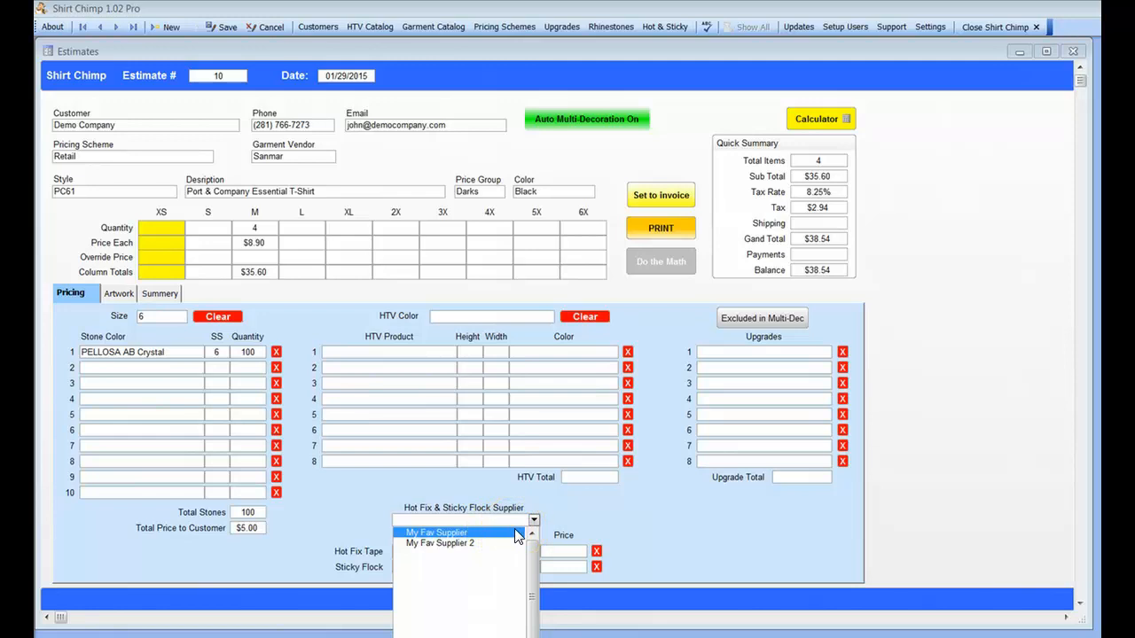
click(442, 534)
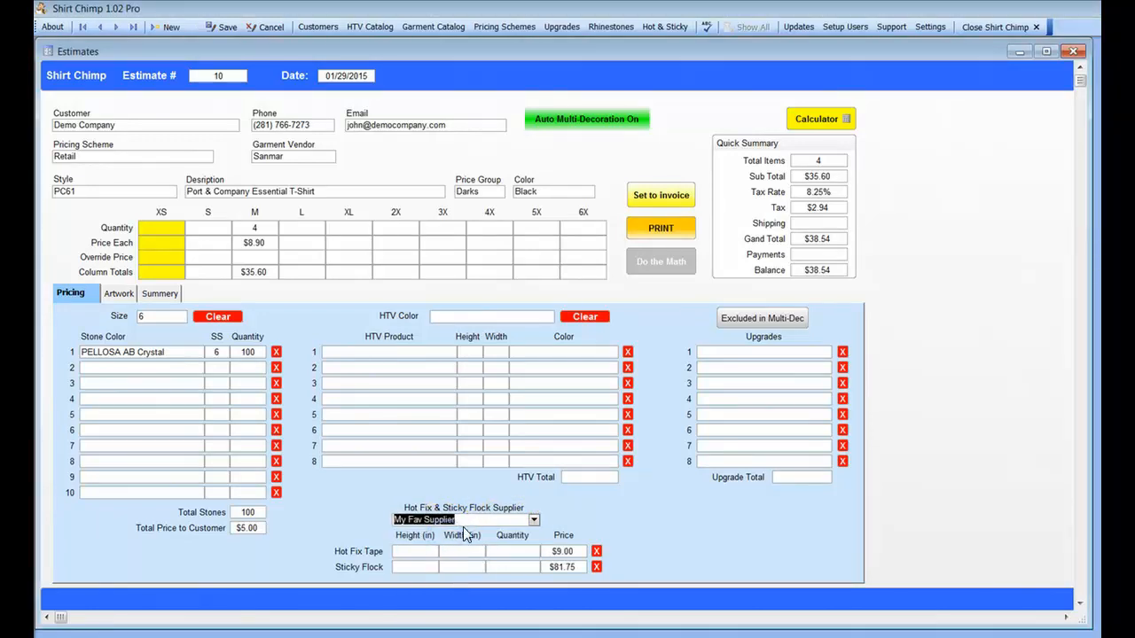
click(416, 552)
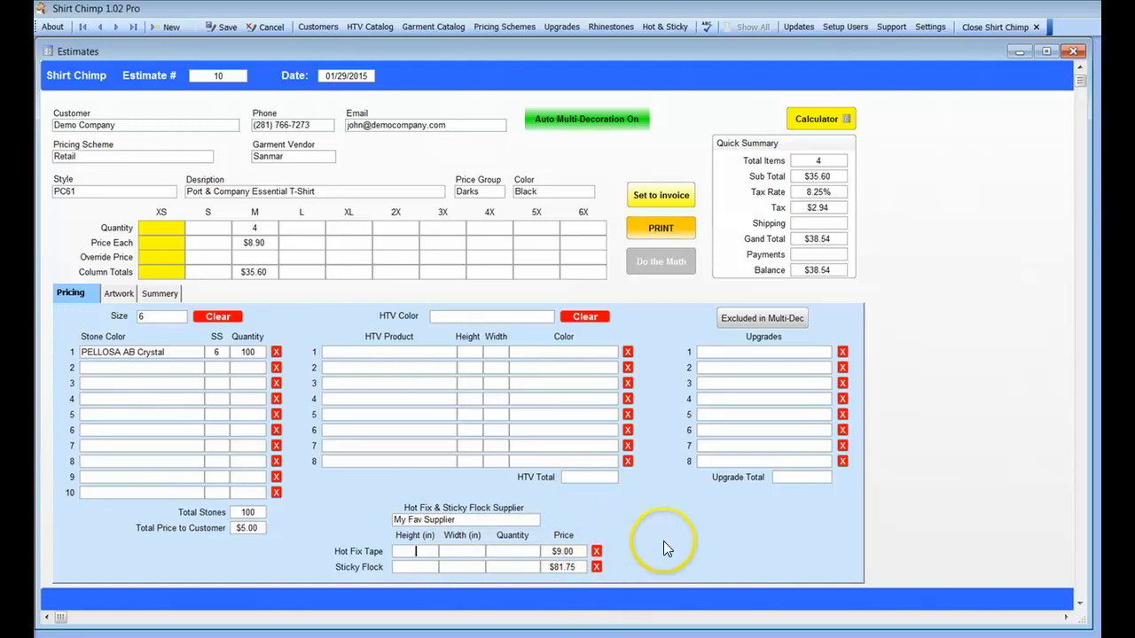
text(12)
key(Tab)
text(12)
key(Tab)
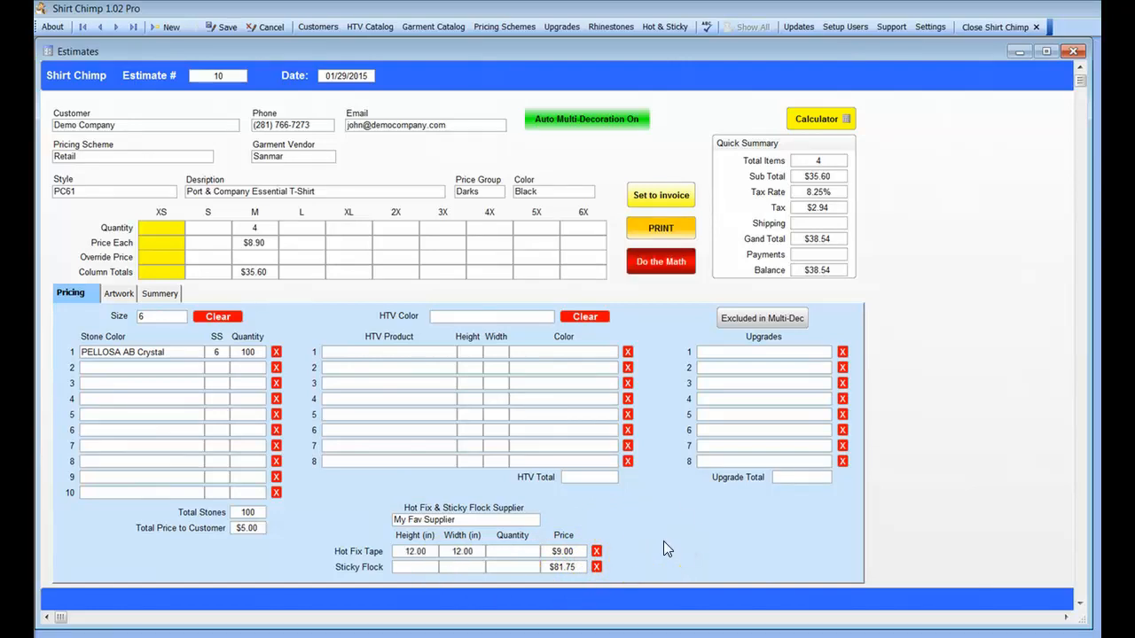
text(1)
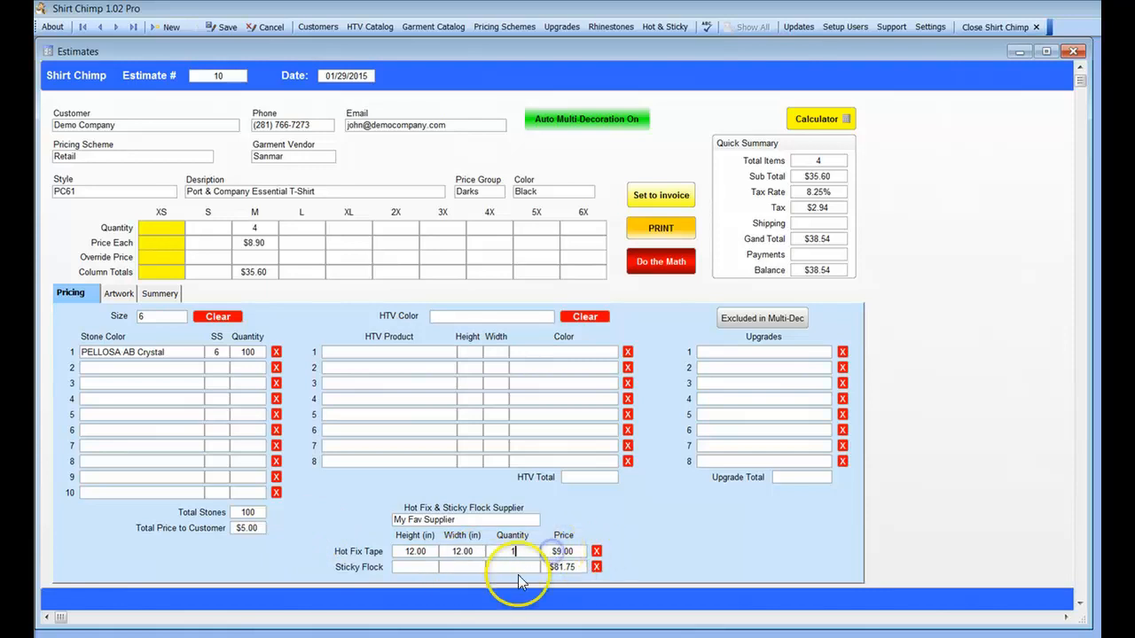
click(672, 277)
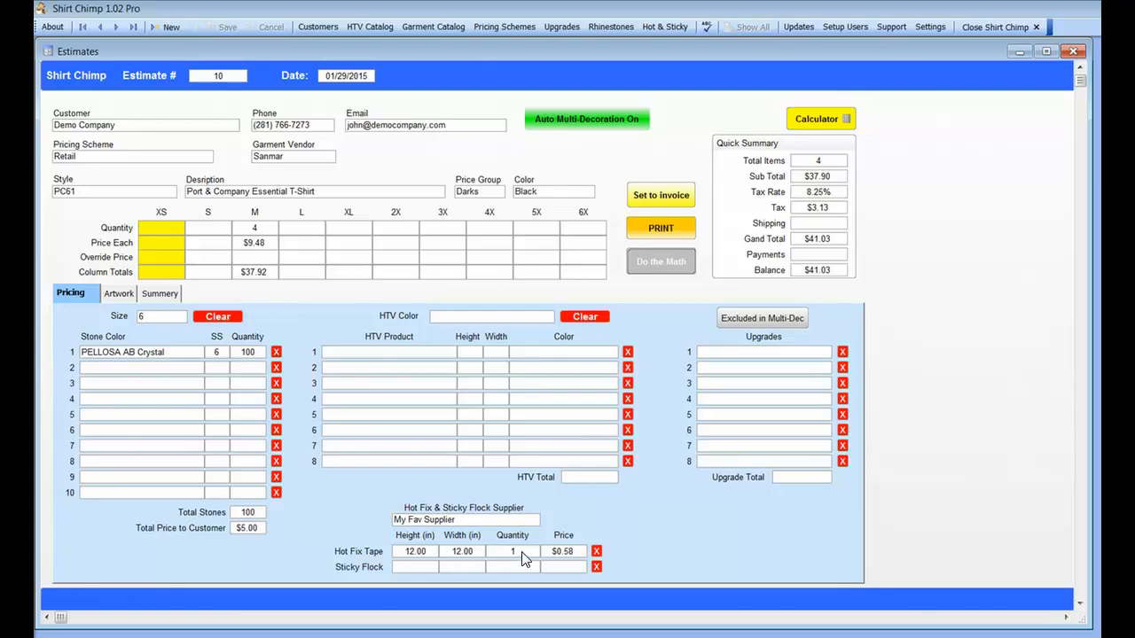
Enter Sticky Flock with a height of 12 in, a width of 12 in and a quantity of 1
click(422, 565)
text(12)
key(Tab)
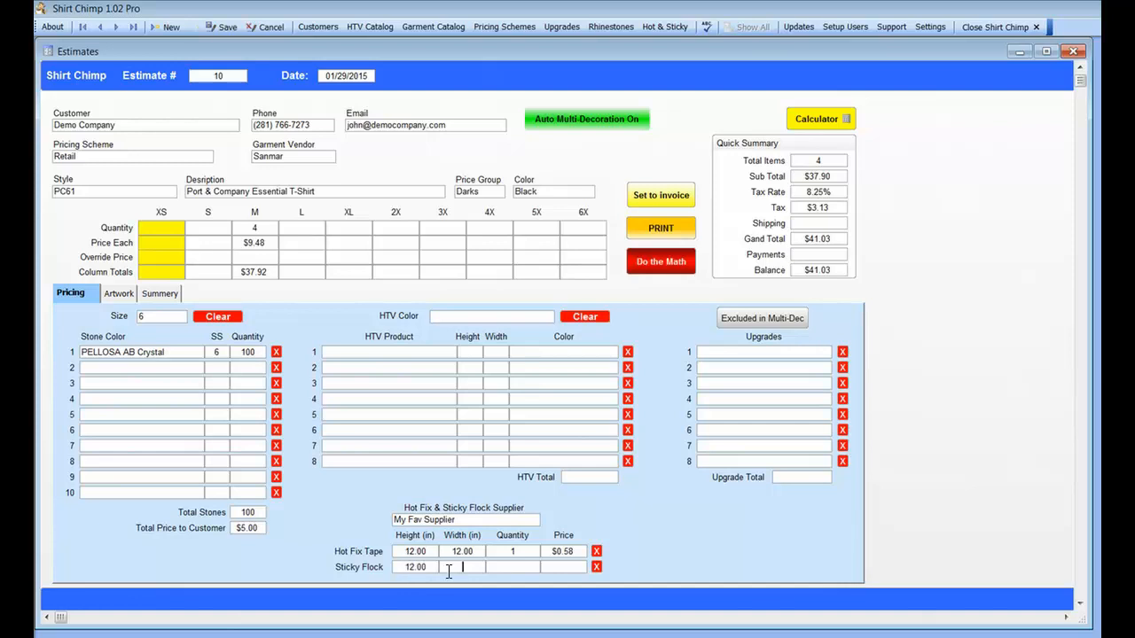
text(12)
key(Tab)
text(1)
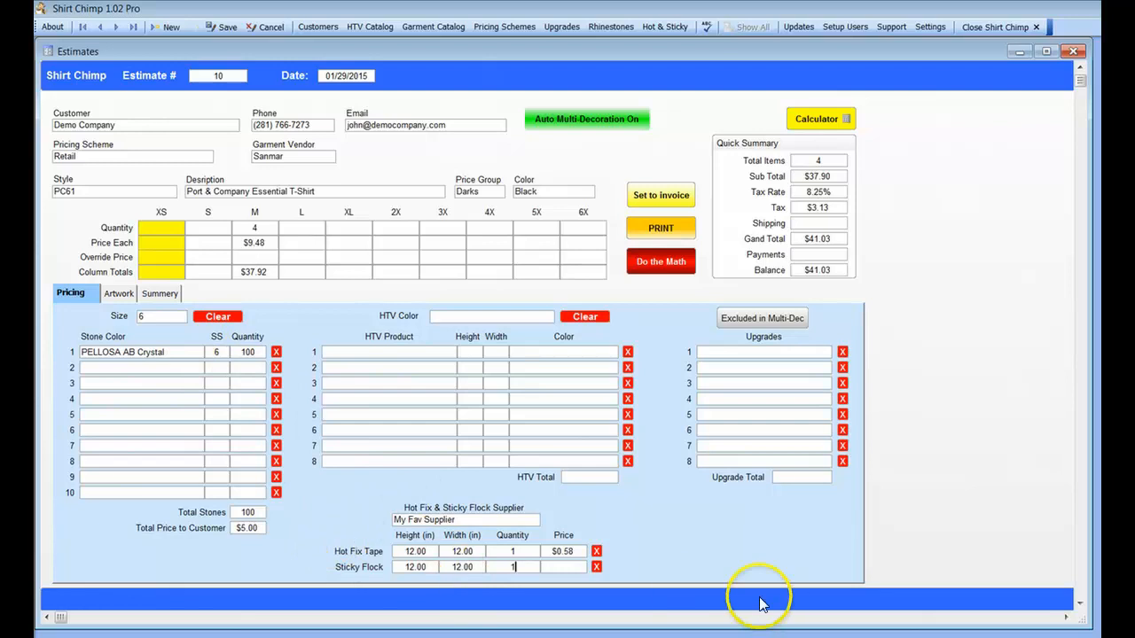
Recalculate the estimate's prices with the Sticky Flock line included
click(686, 273)
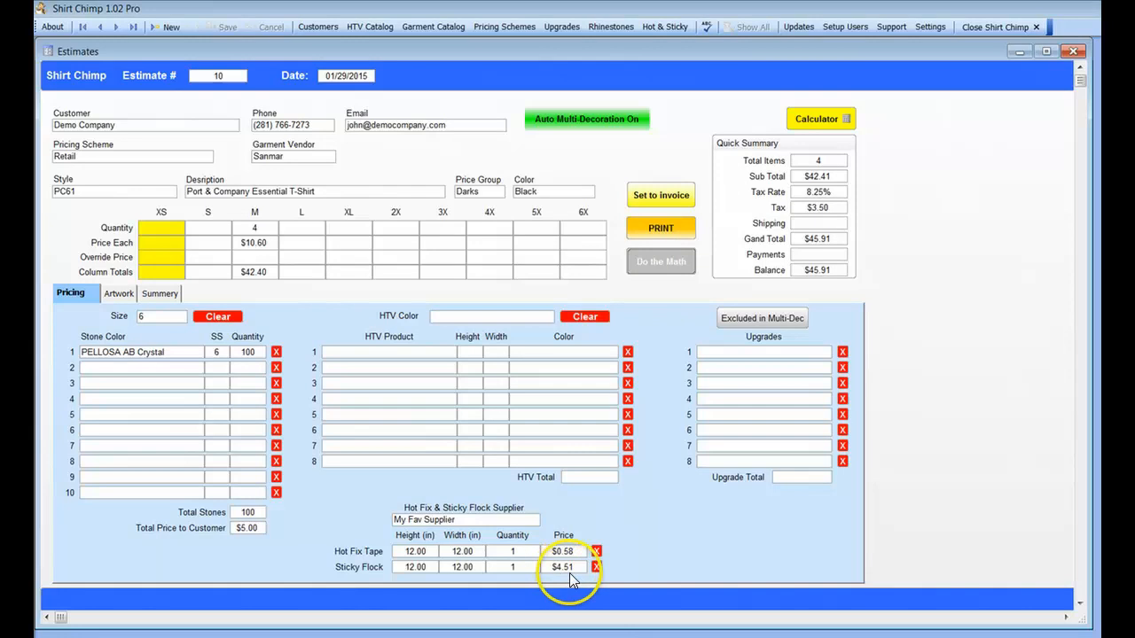
click(632, 560)
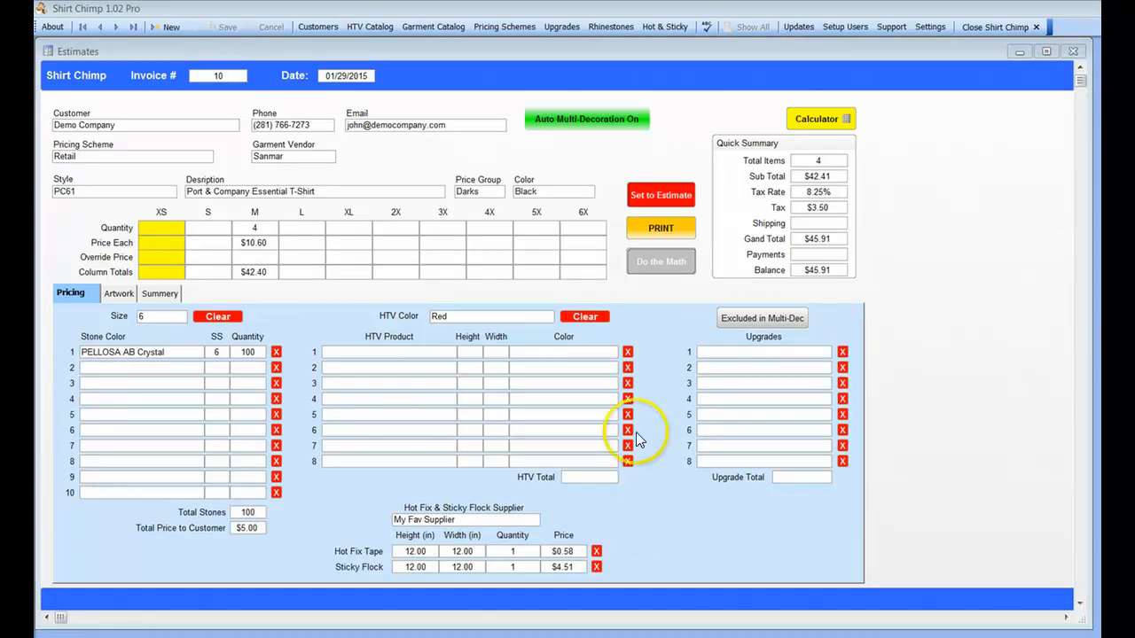
Add Red ThermoFlex Plus with height 12 and width 12 as the first HTV line and recalculate the prices
click(546, 316)
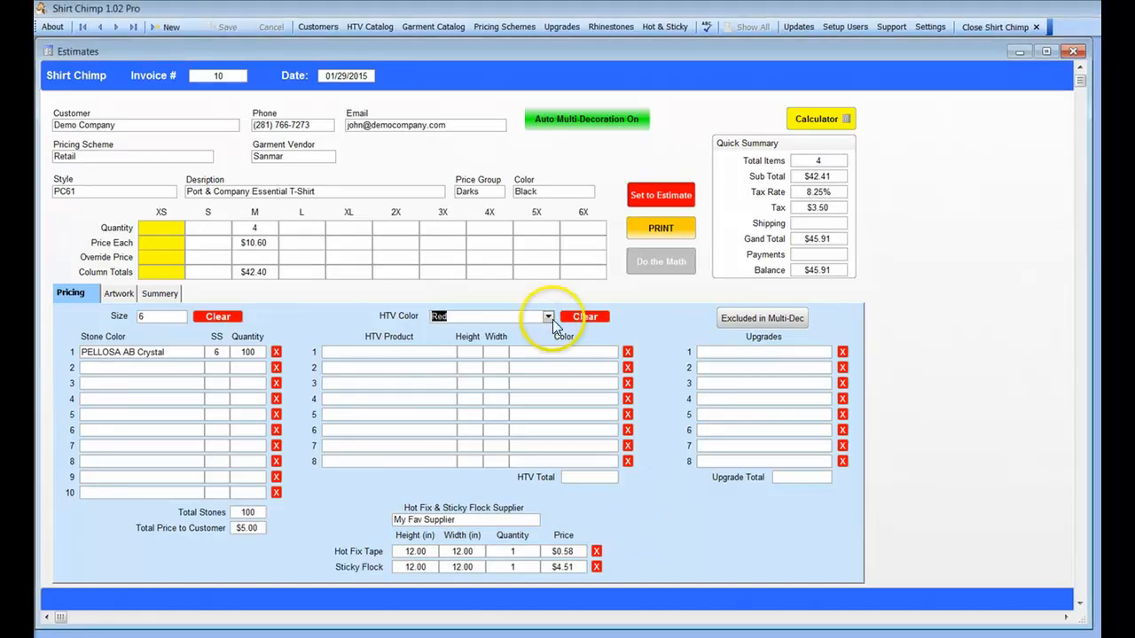
click(547, 317)
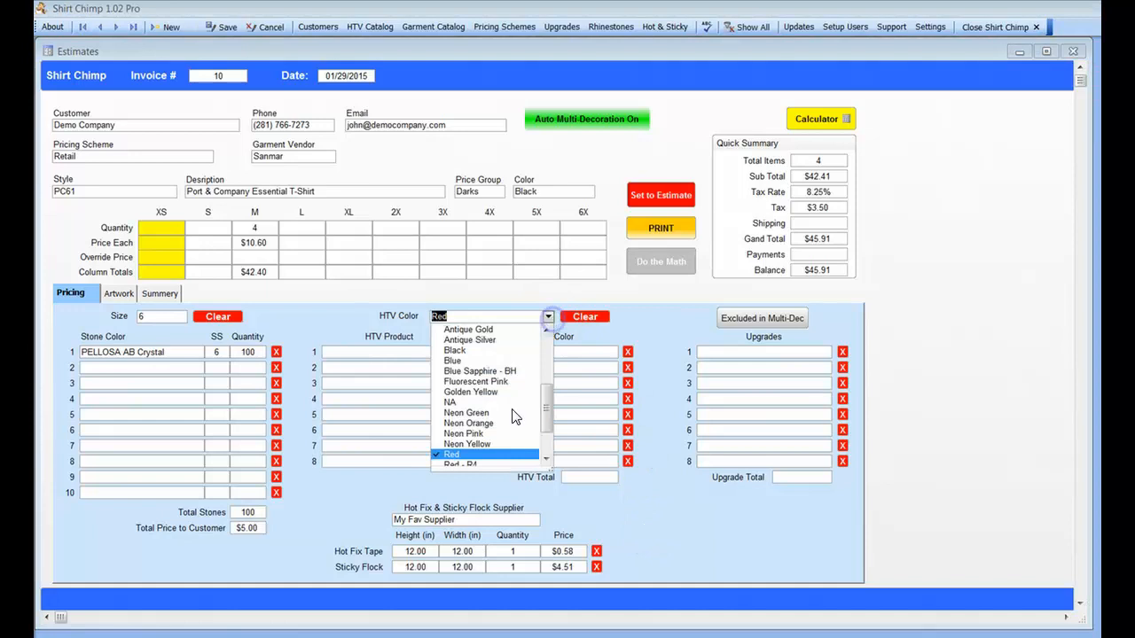
click(452, 454)
click(450, 354)
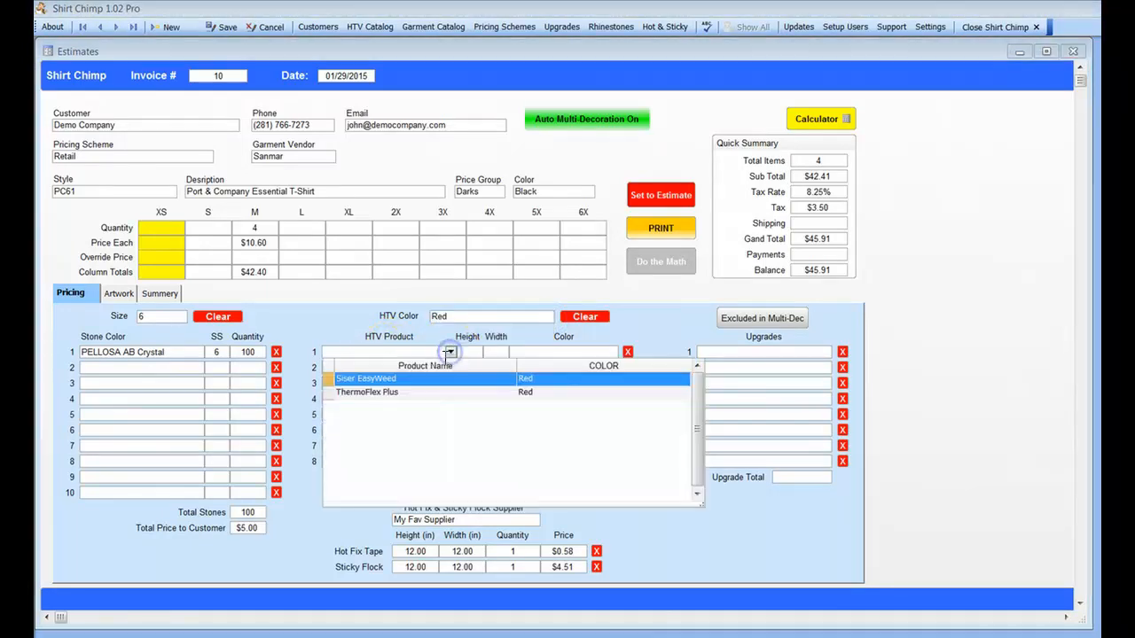
click(403, 392)
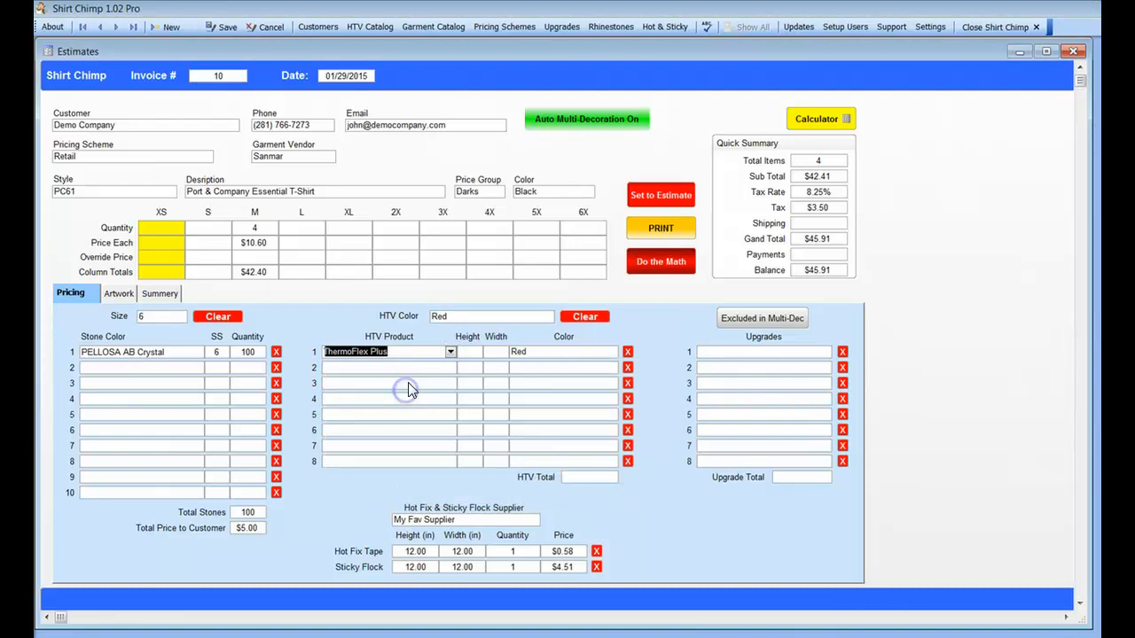
click(469, 353)
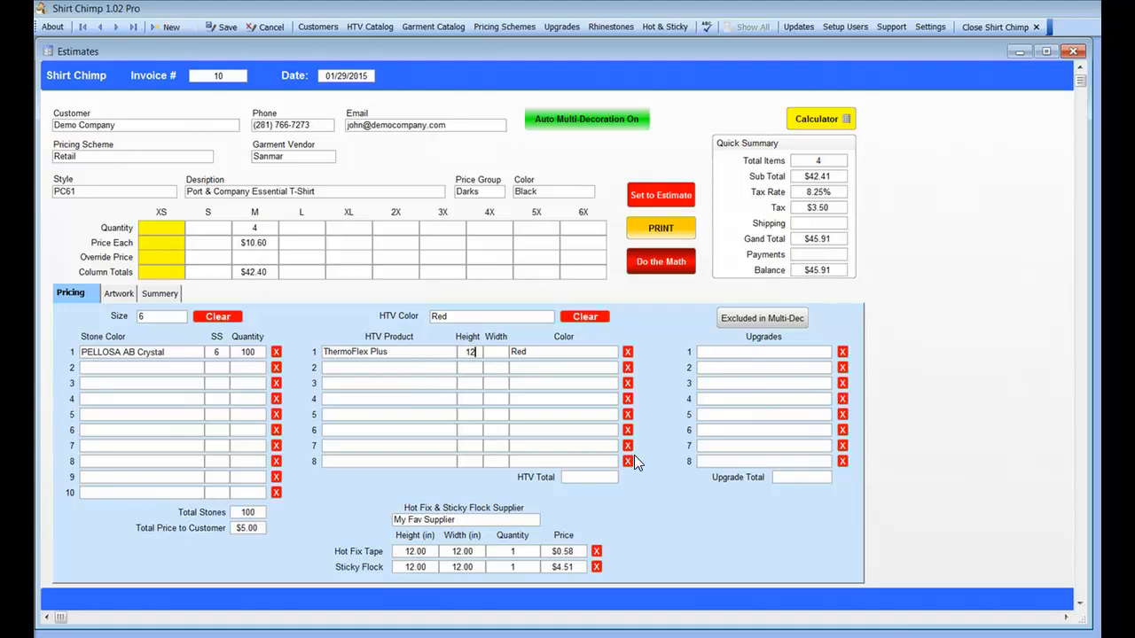
key(Tab)
text(12)
key(Tab)
click(663, 265)
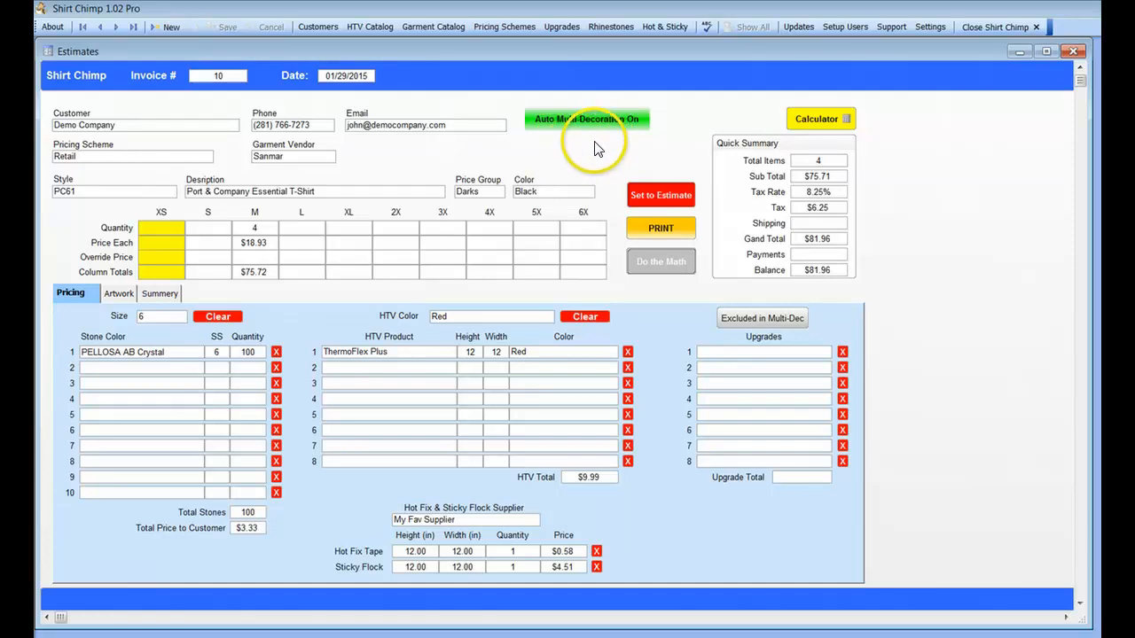
Recalculate the prices with Auto Multi-Decoration turned off, and again with it turned back on, to compare them
click(583, 119)
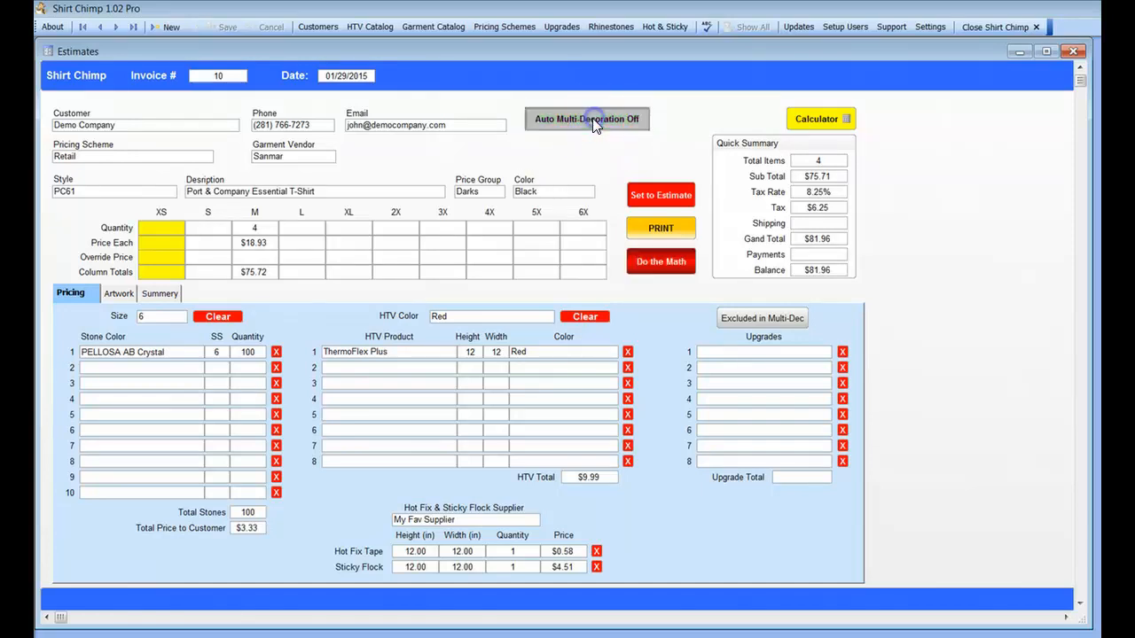
click(674, 266)
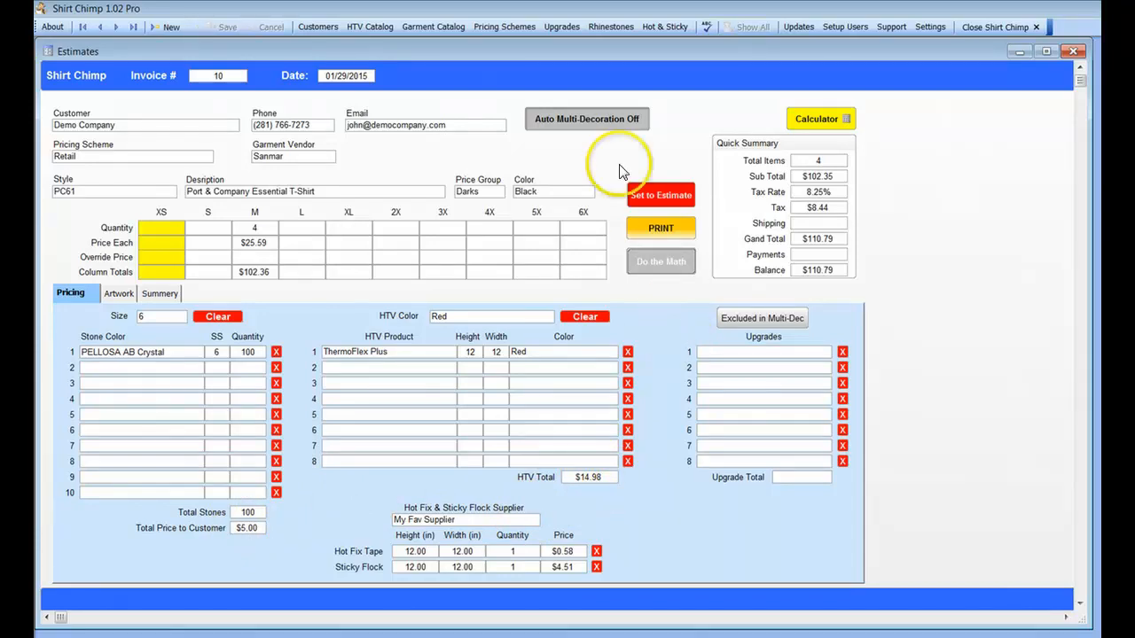
click(598, 118)
click(664, 268)
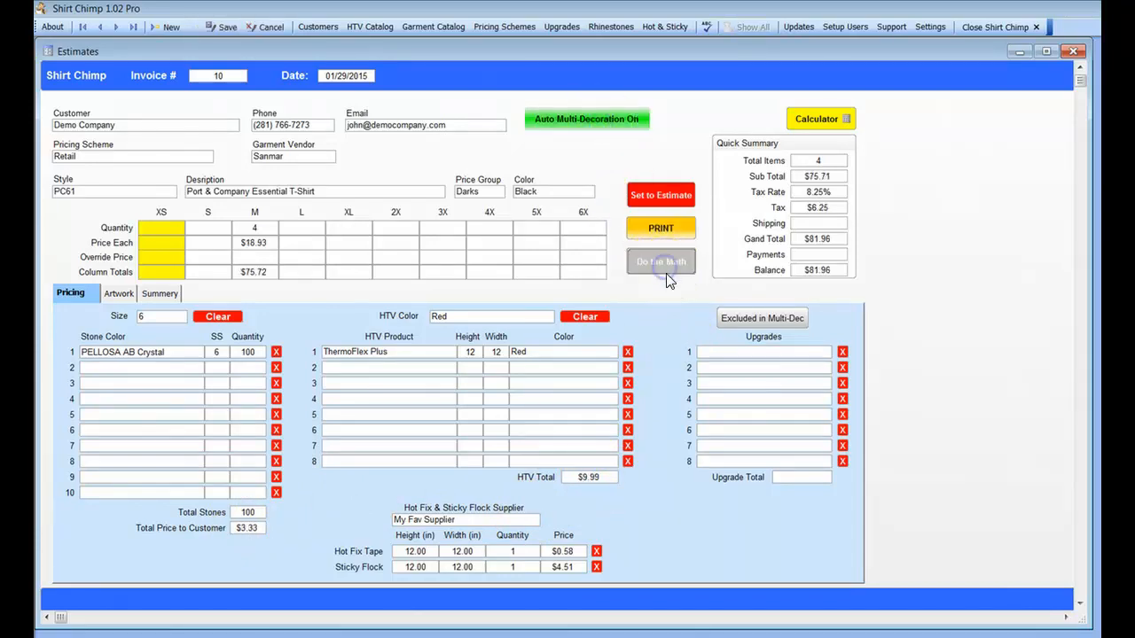
Add 2 Large Numbers in Vinyl as the first upgrade and recalculate the prices
click(801, 351)
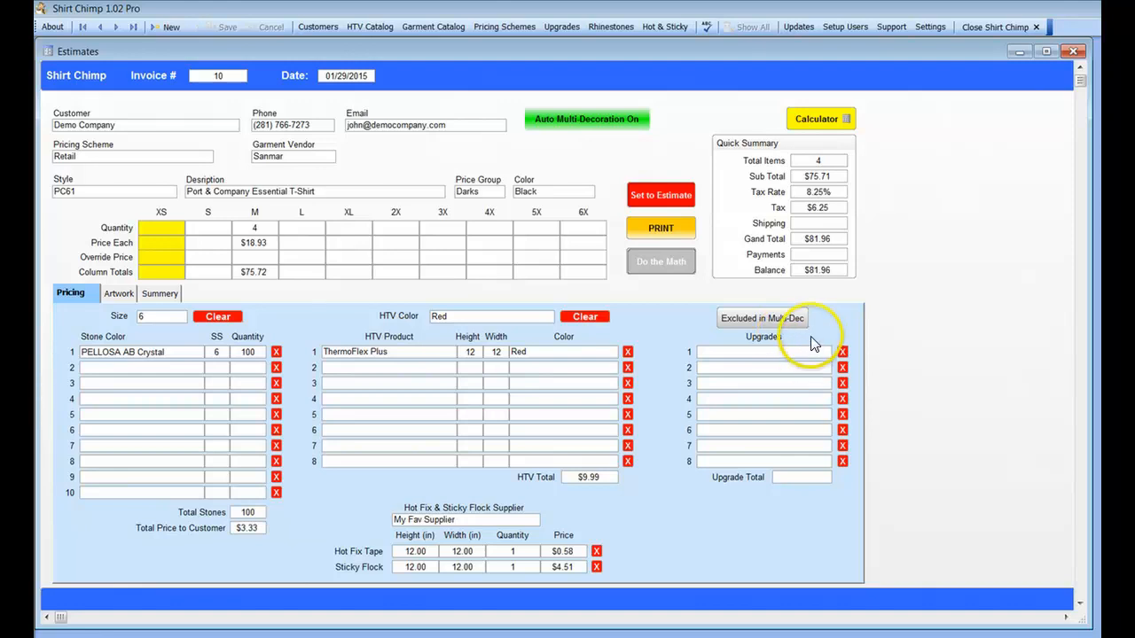
click(824, 353)
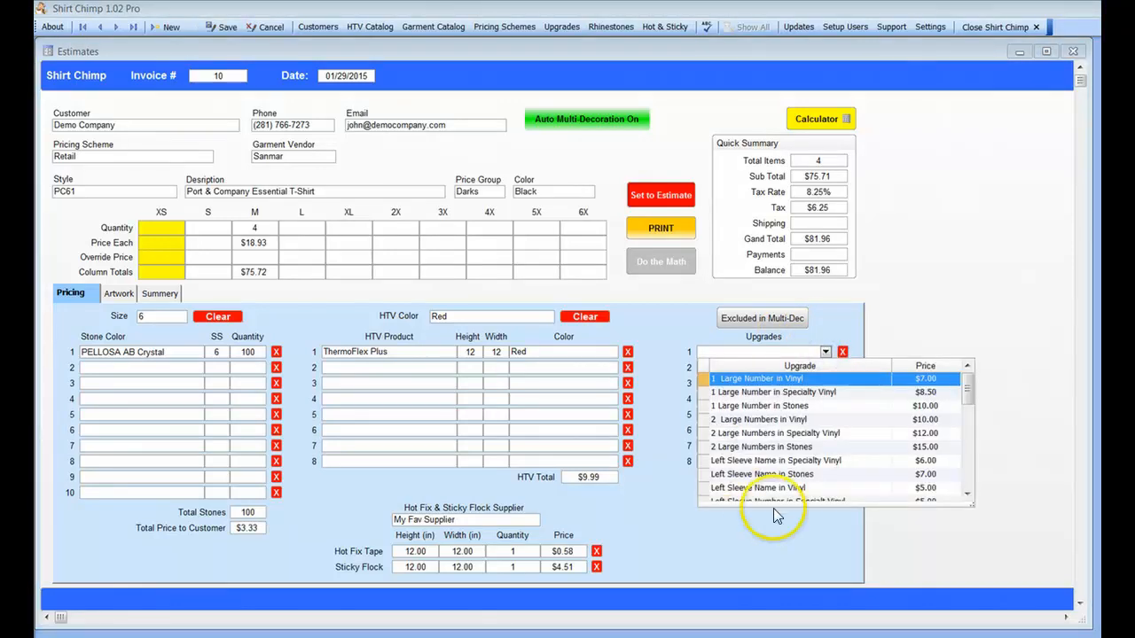
click(783, 420)
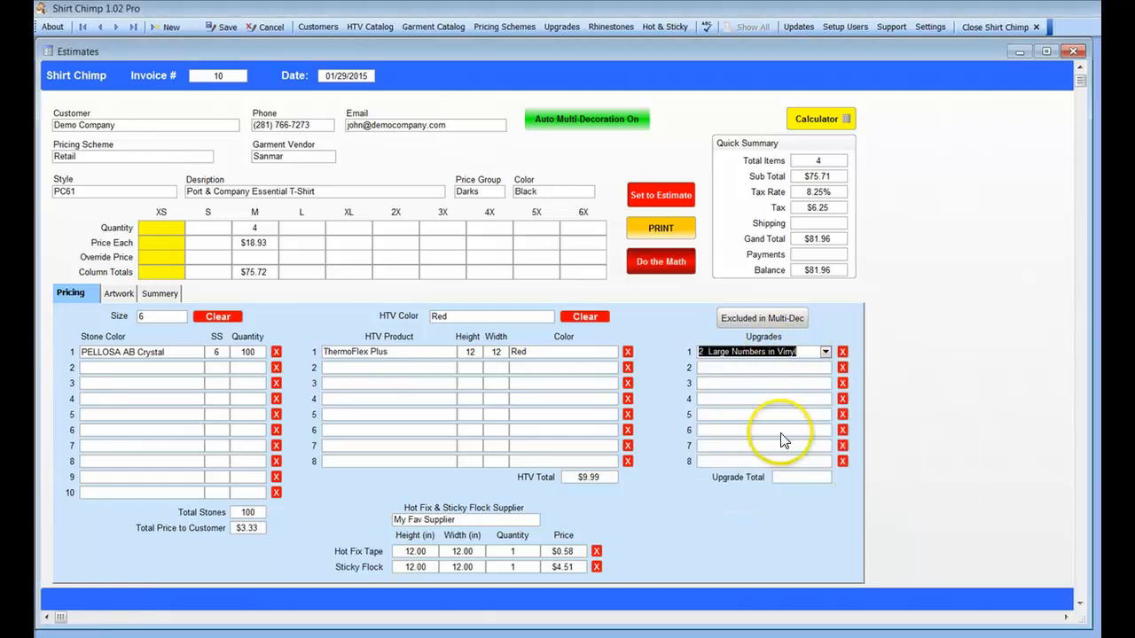
click(824, 352)
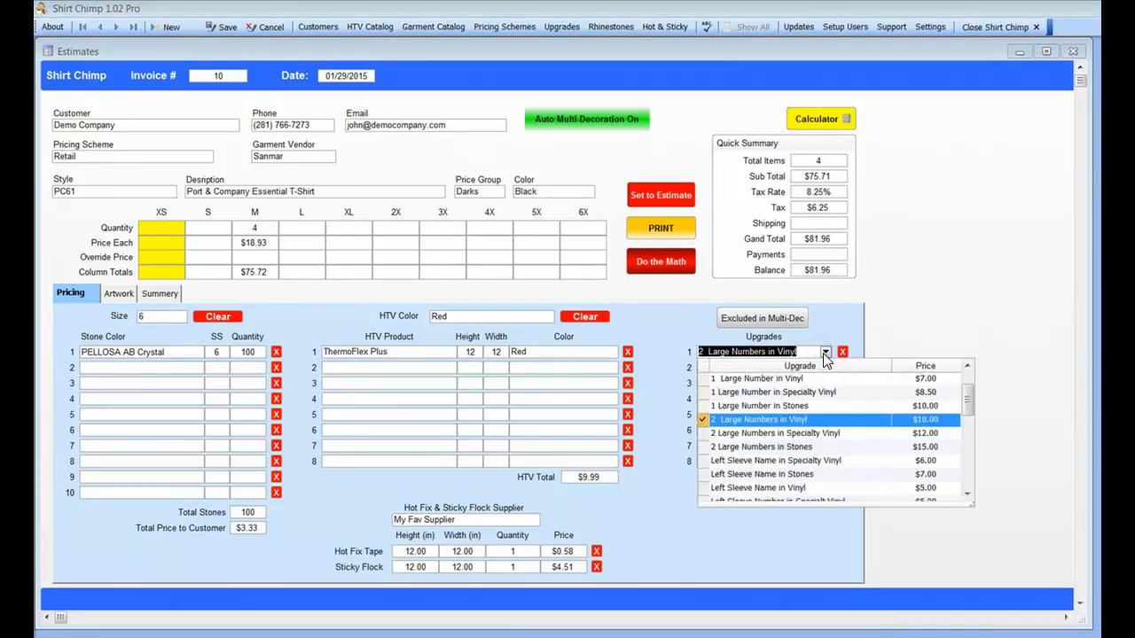
click(824, 352)
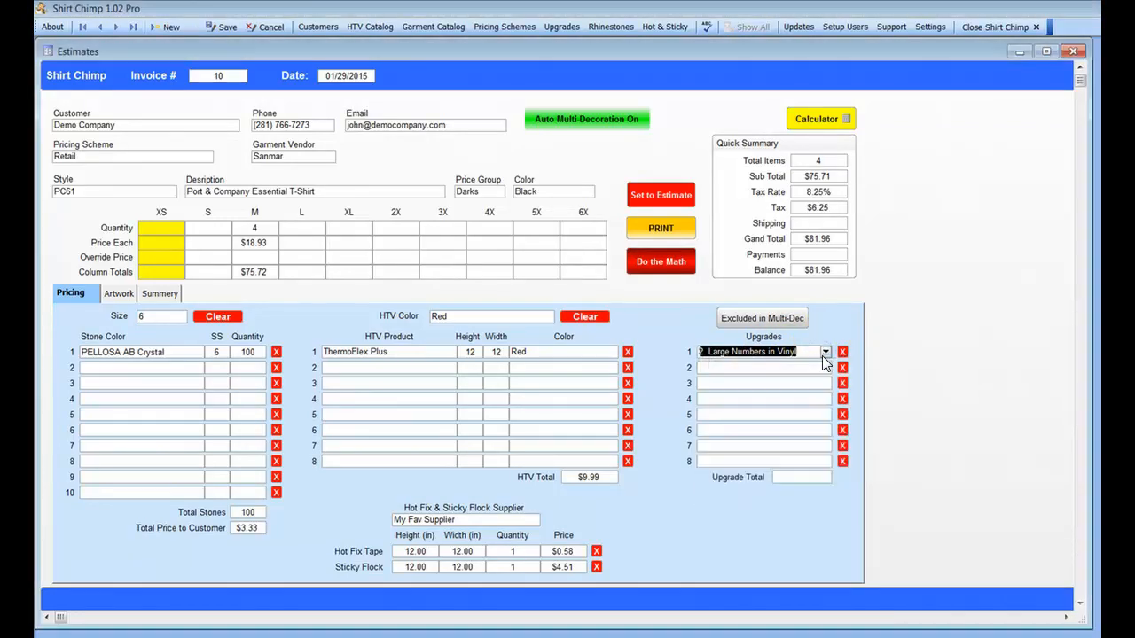
click(669, 264)
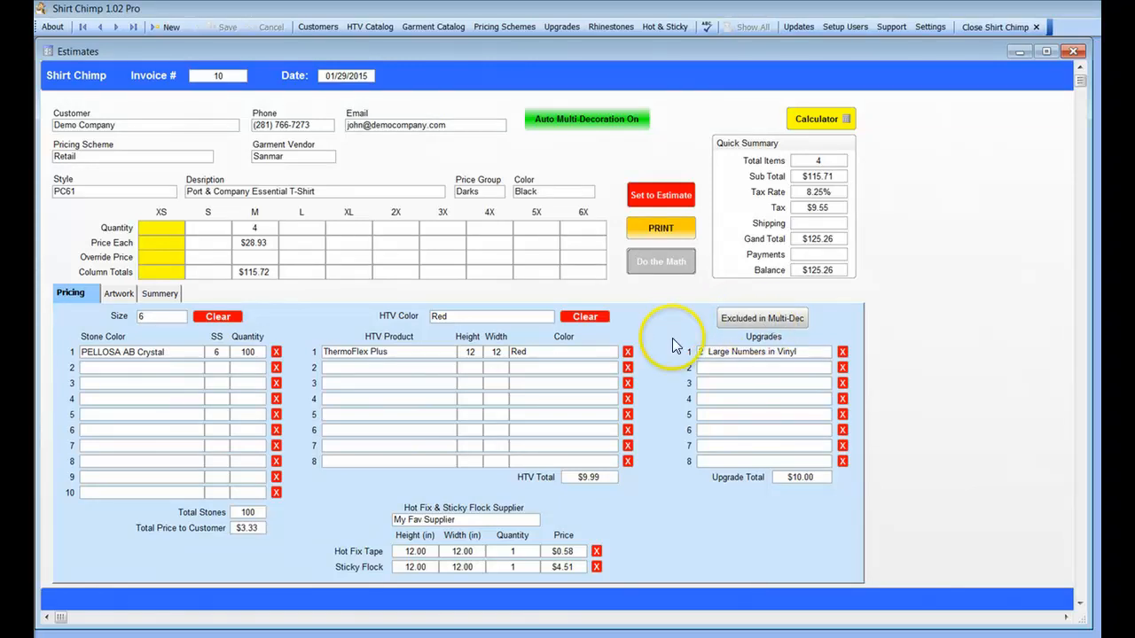
click(741, 357)
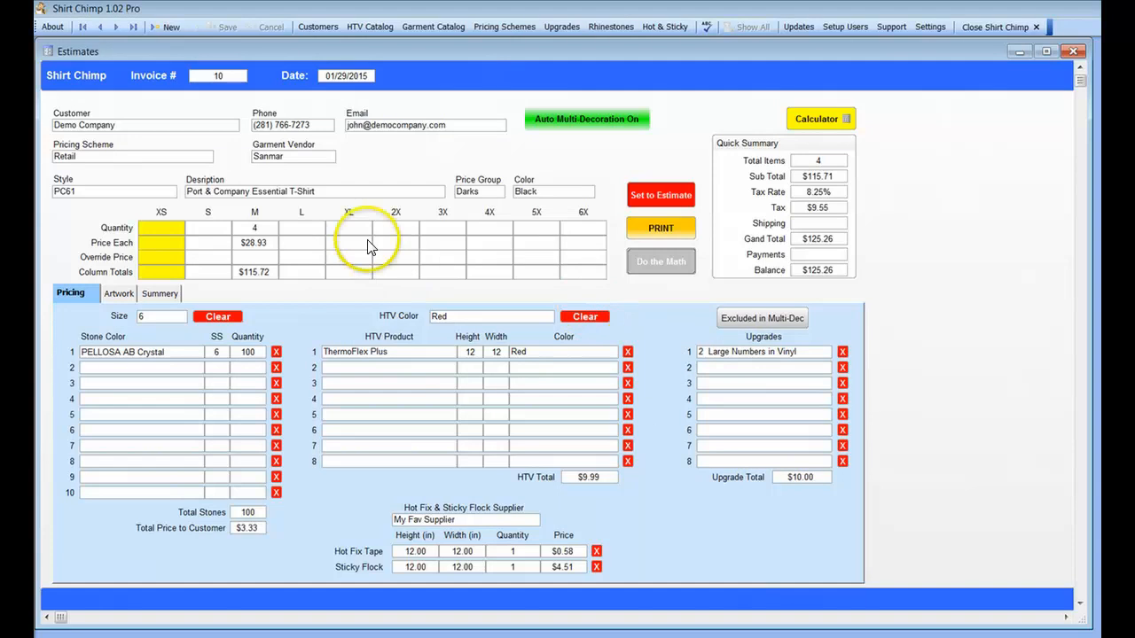
Set the size M quantity to 15 and recalculate the prices
click(272, 232)
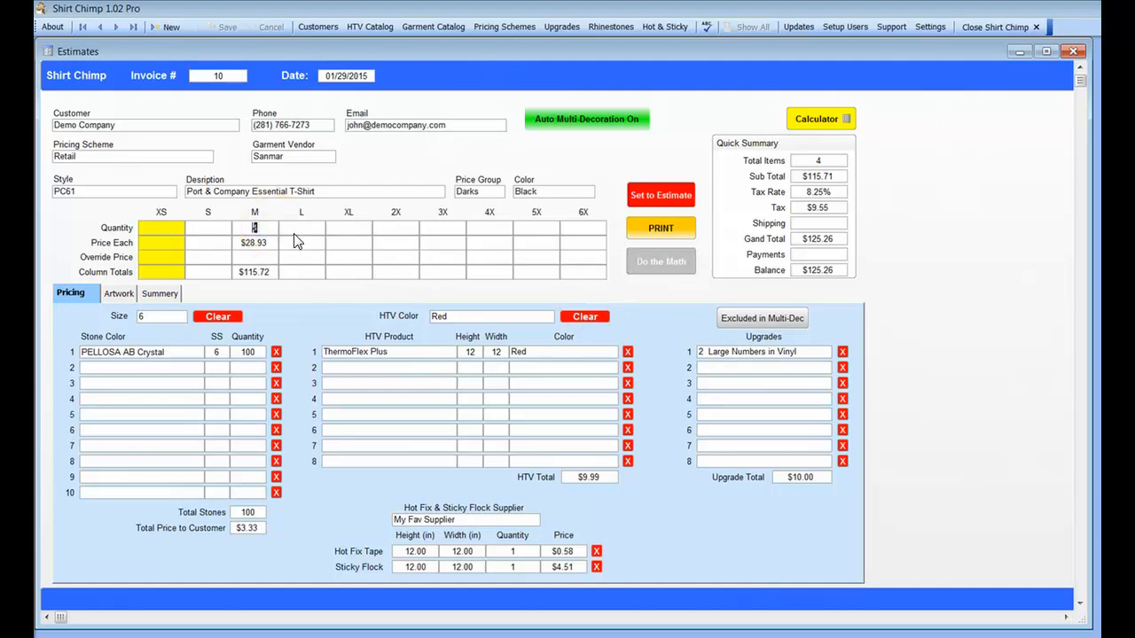
text(15)
click(660, 275)
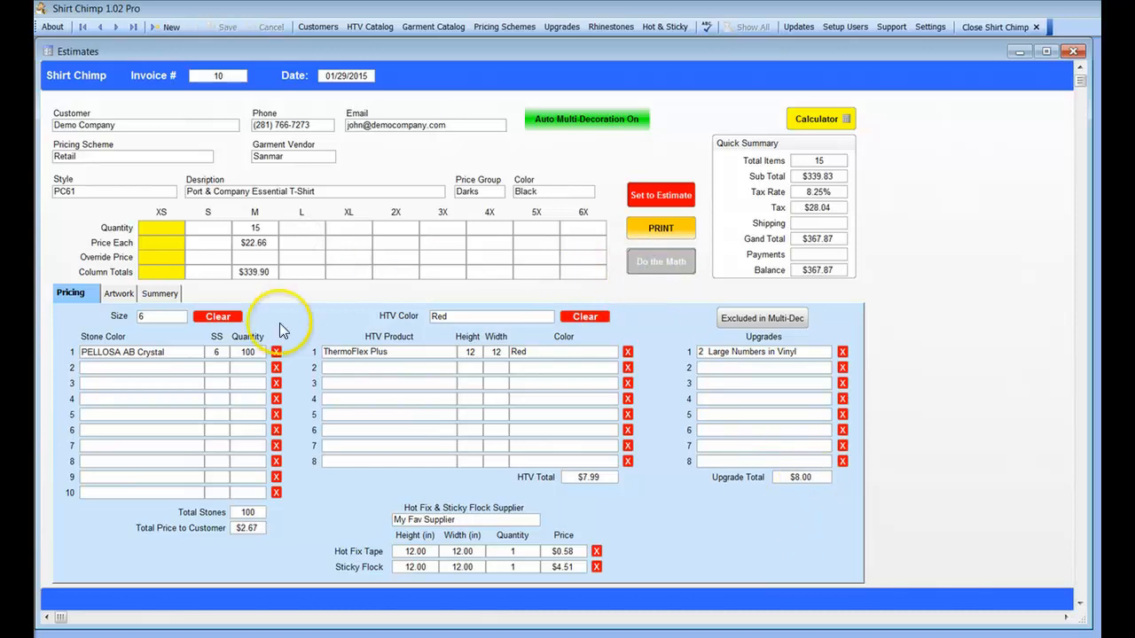
Set the size M quantity back to 4 and recalculate the prices
double_click(254, 228)
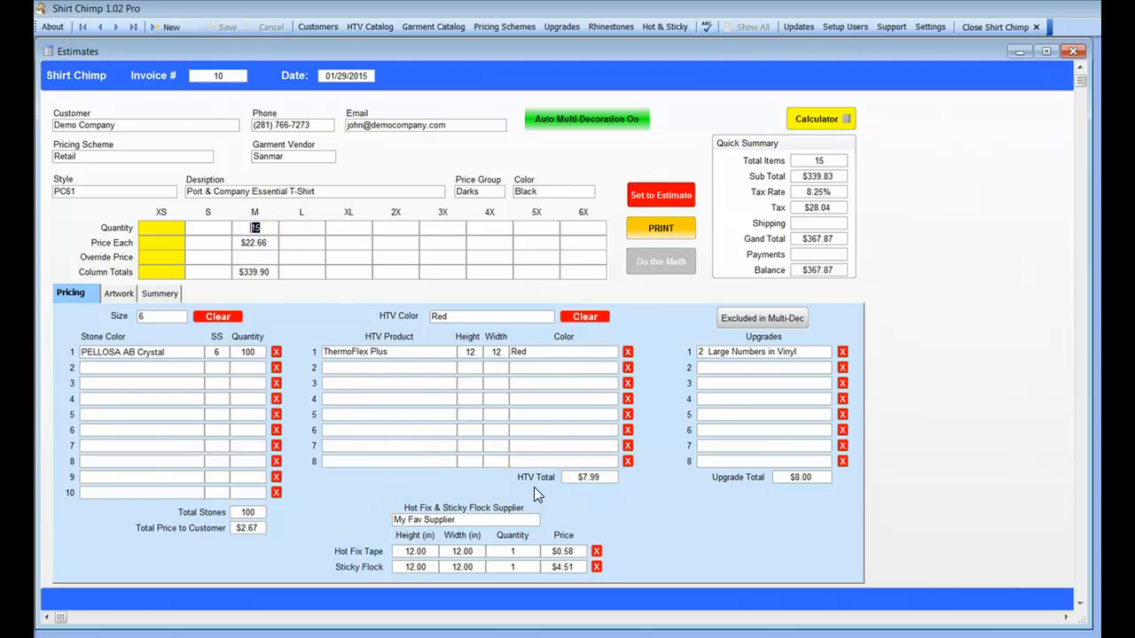
text(4)
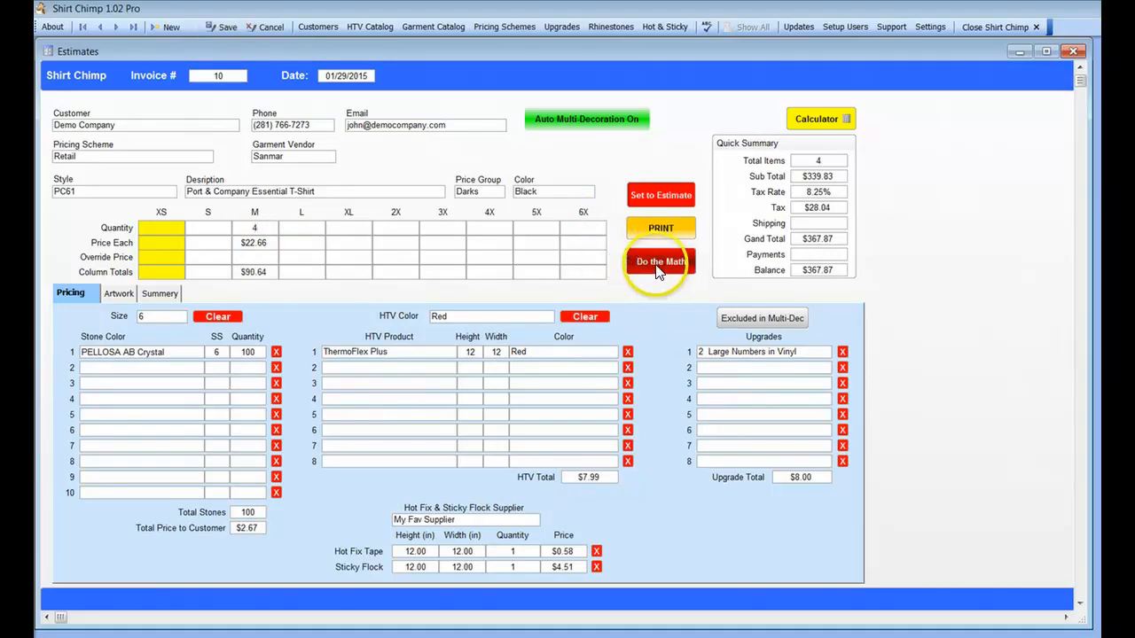
click(658, 259)
Turn off Auto Multi-Decoration and recalculate the prices without the multi-decoration discount
click(621, 121)
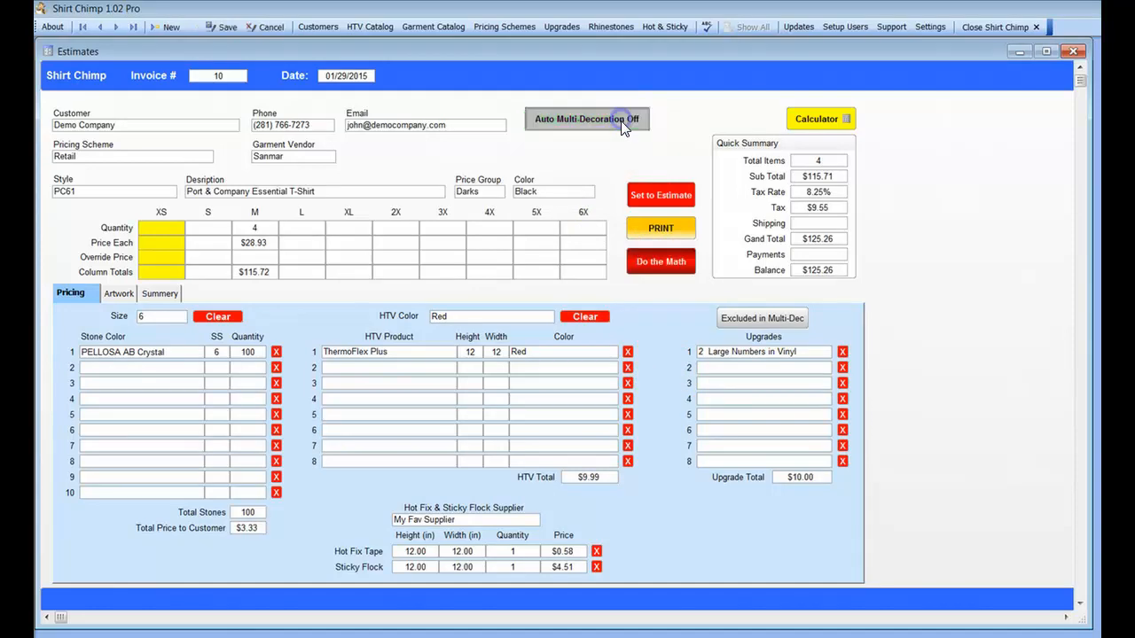
click(678, 274)
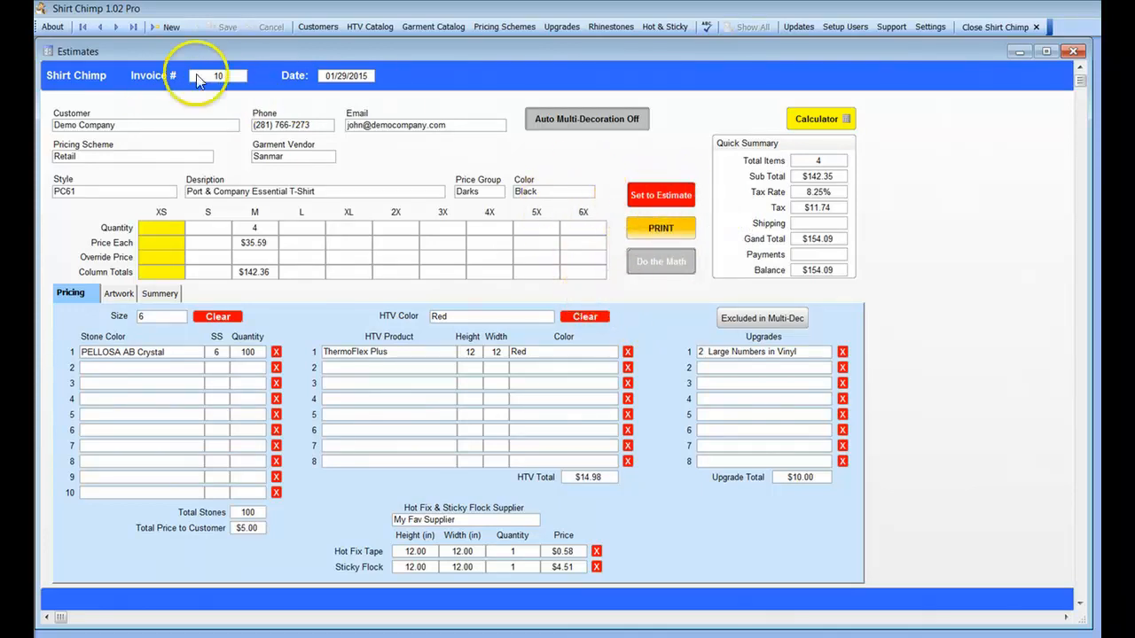
Set the invoice back to an estimate and preview its printout, closing the preview when done
click(670, 197)
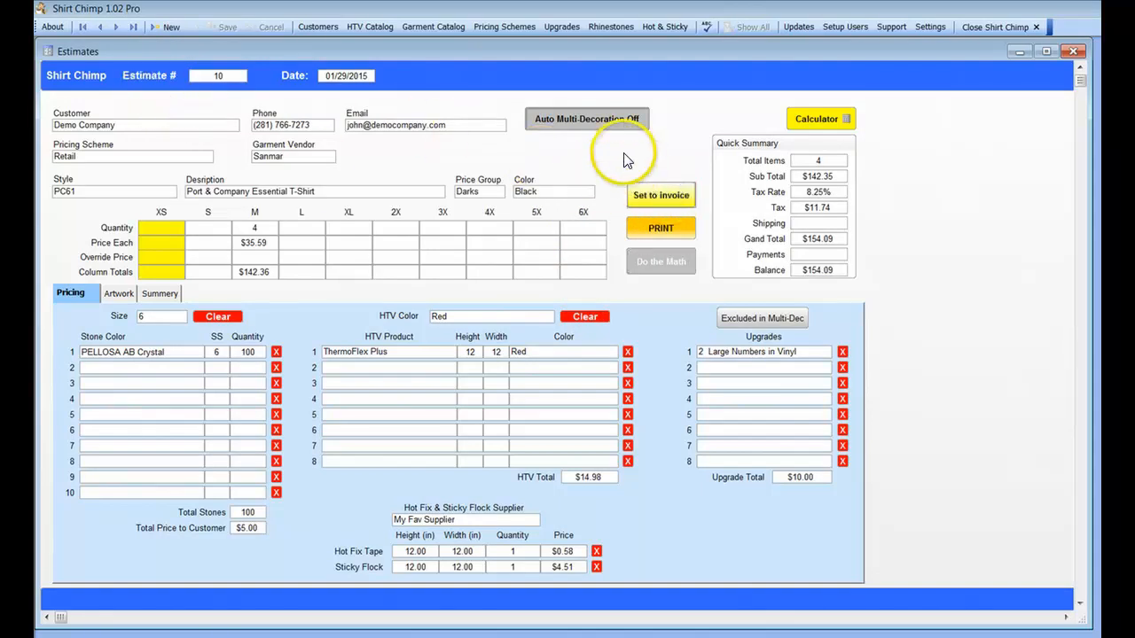
click(661, 233)
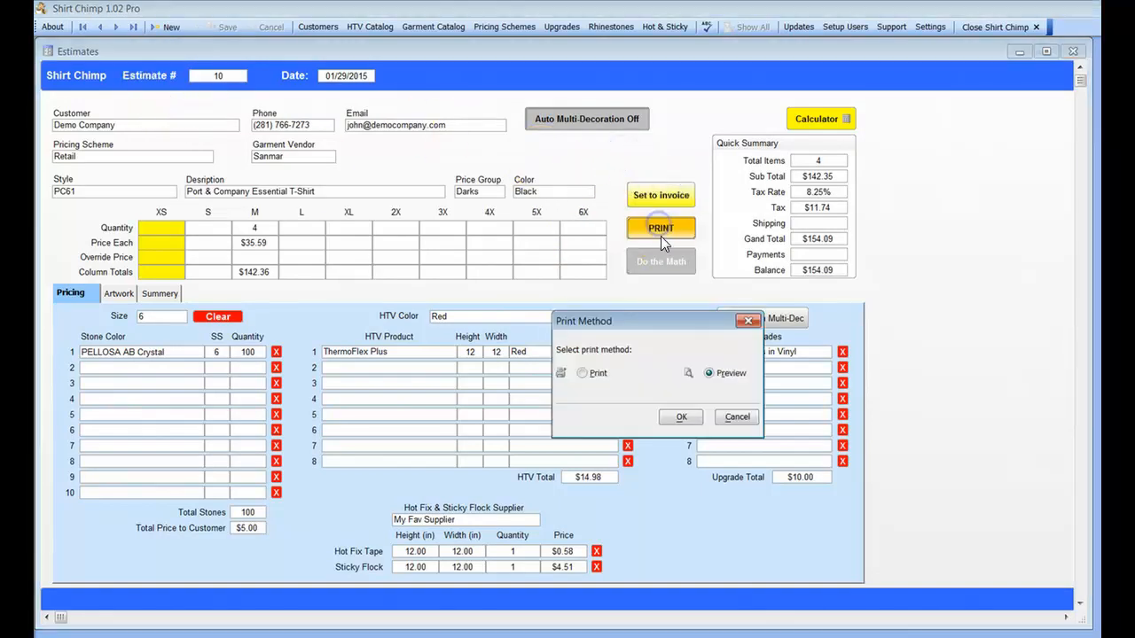
click(679, 416)
click(628, 400)
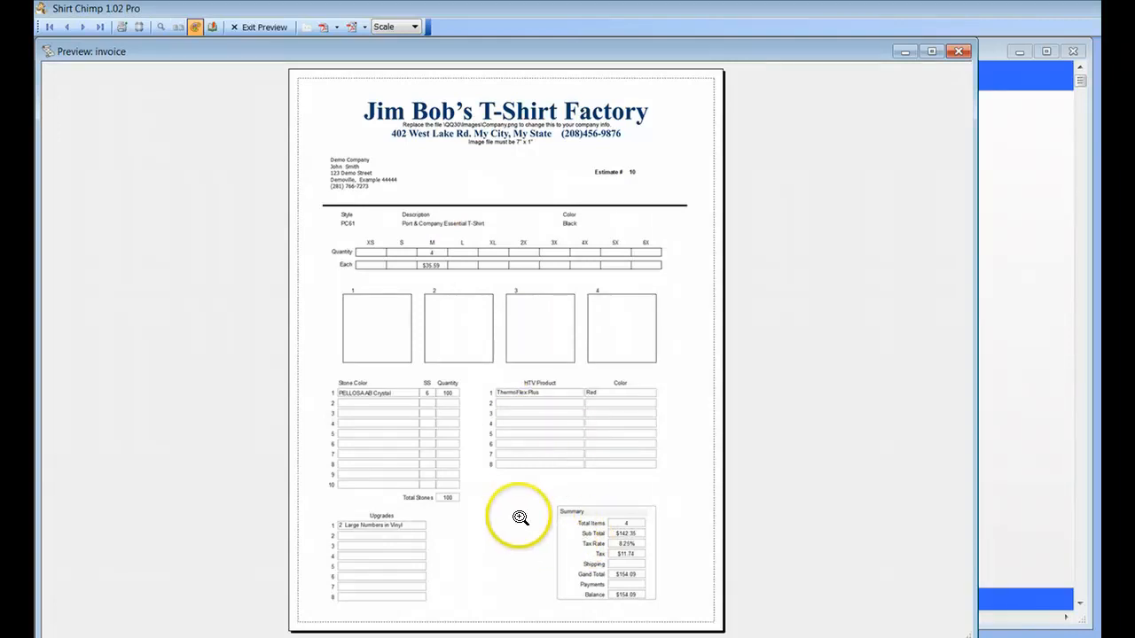
click(266, 28)
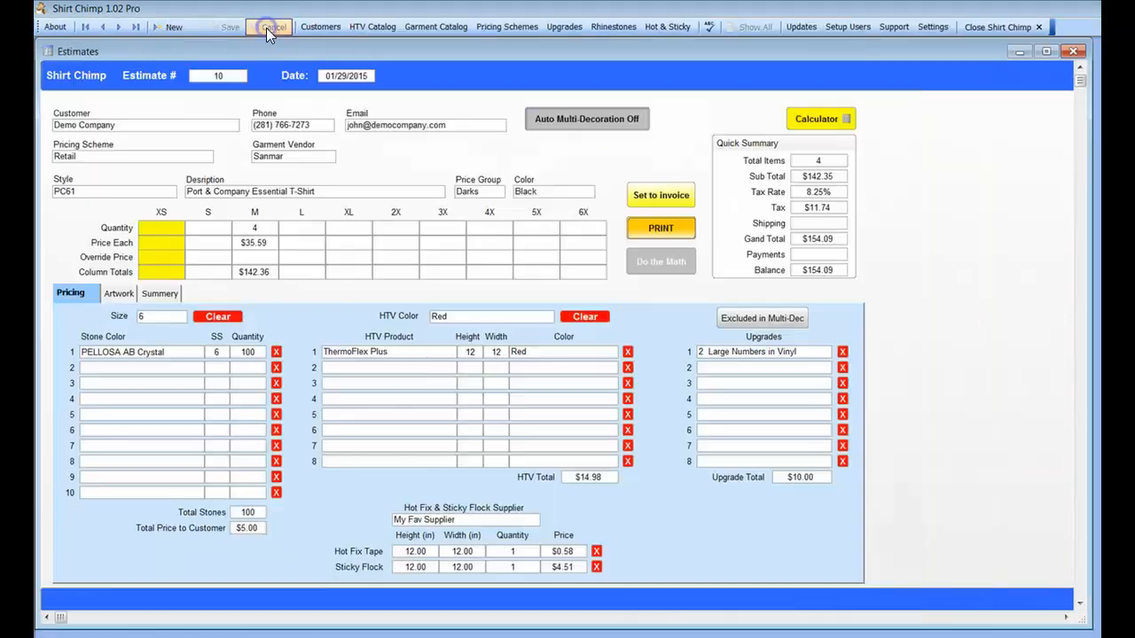